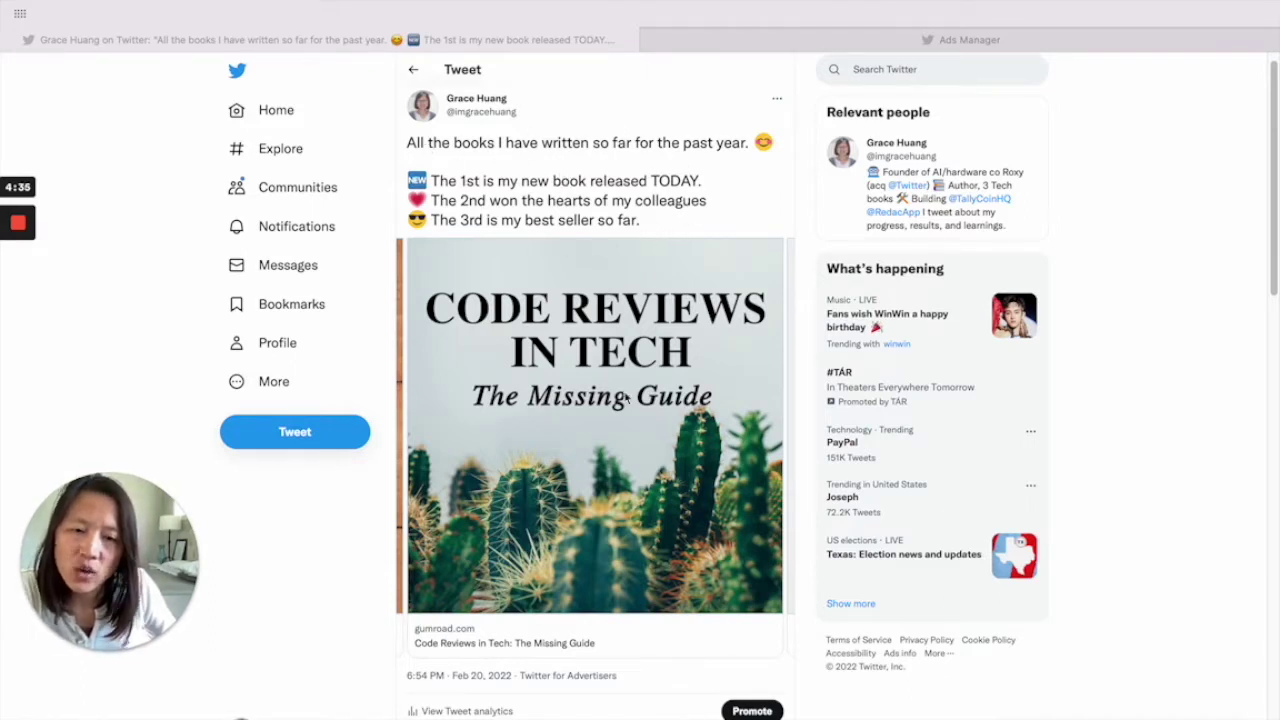
Move the existing book tweet's carousel to the Six-Step Mental Framework card.
mouse_move(421, 452)
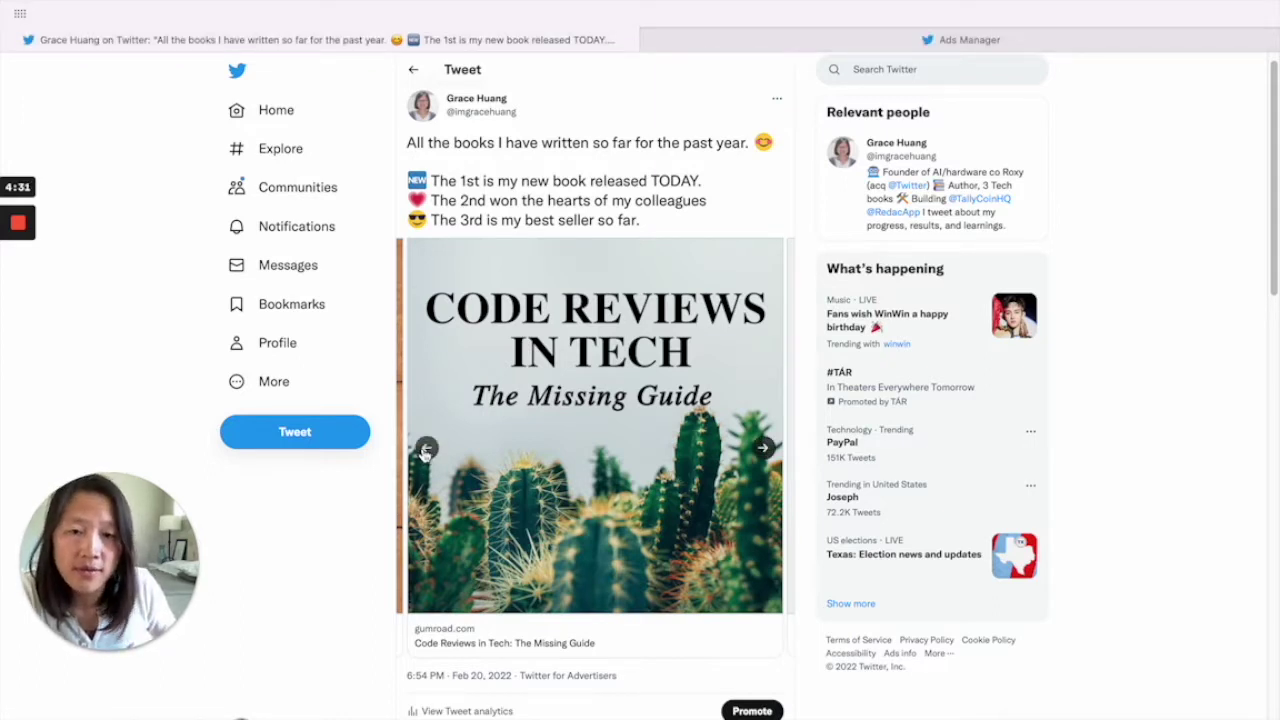
left_click(424, 451)
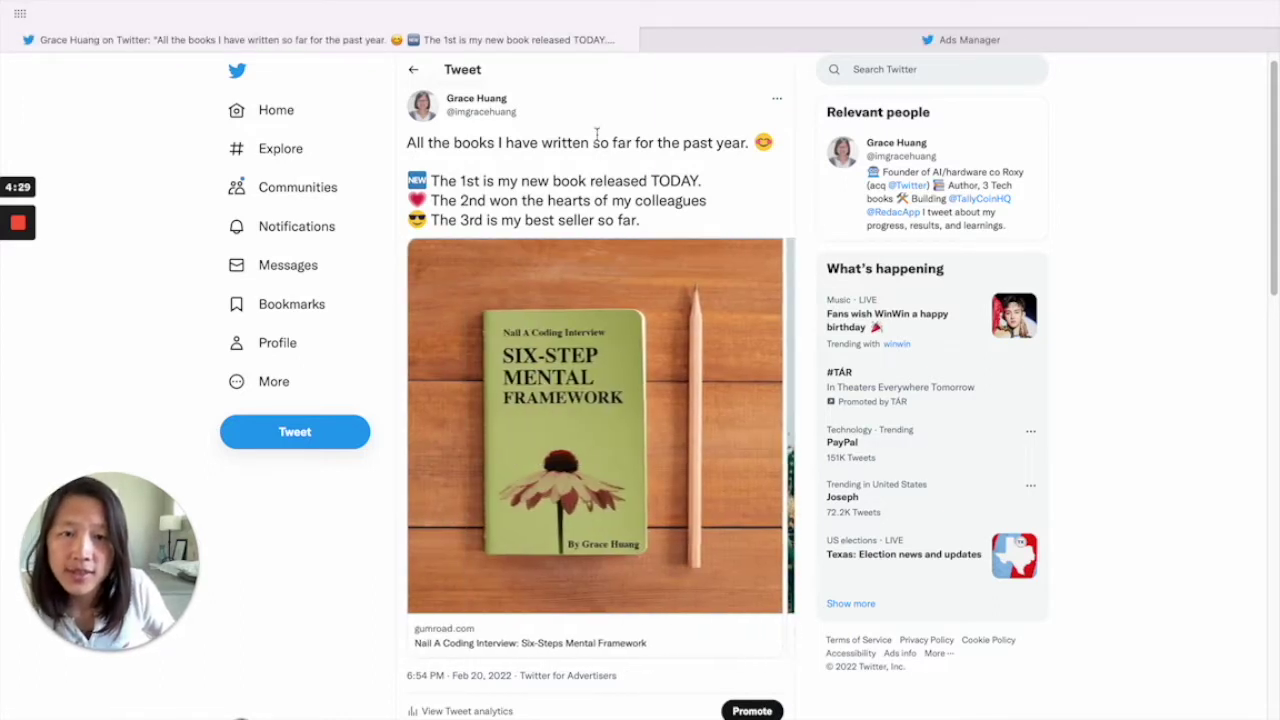
Open and close the Gumroad book pages, ending on the Code Reviews in Tech card.
left_click(629, 327)
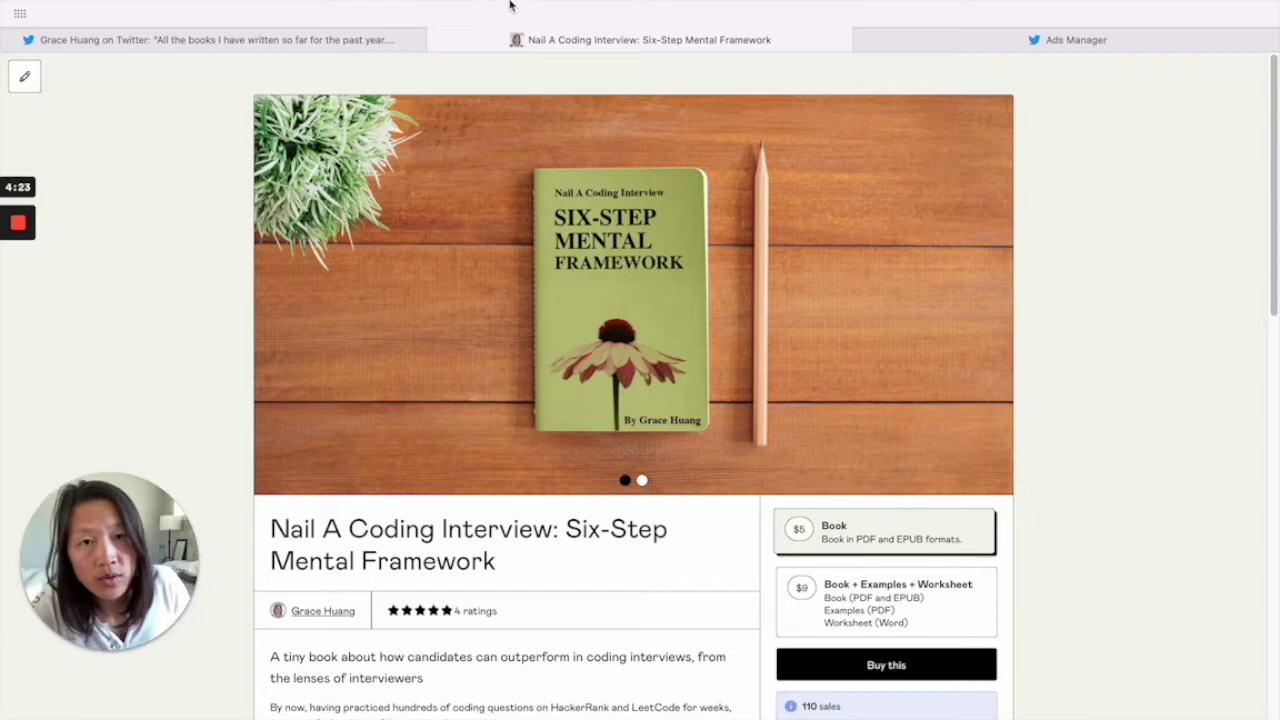
left_click(440, 42)
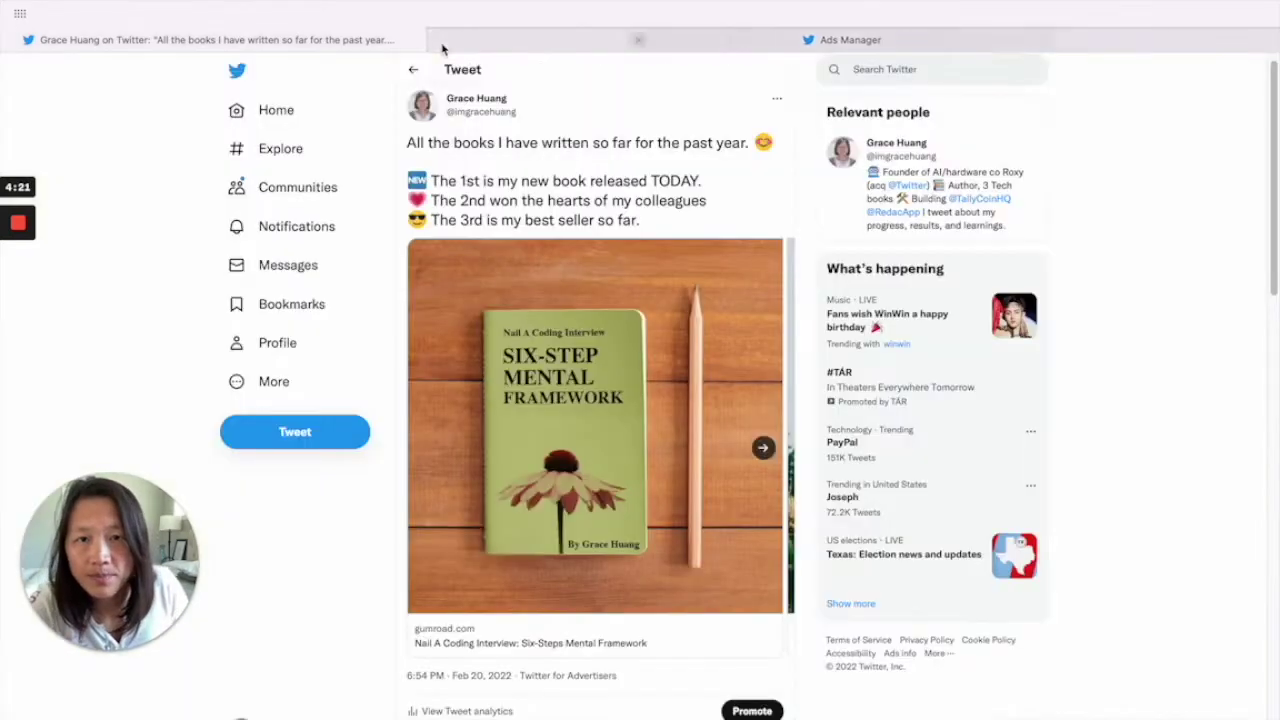
left_click(763, 447)
left_click(610, 418)
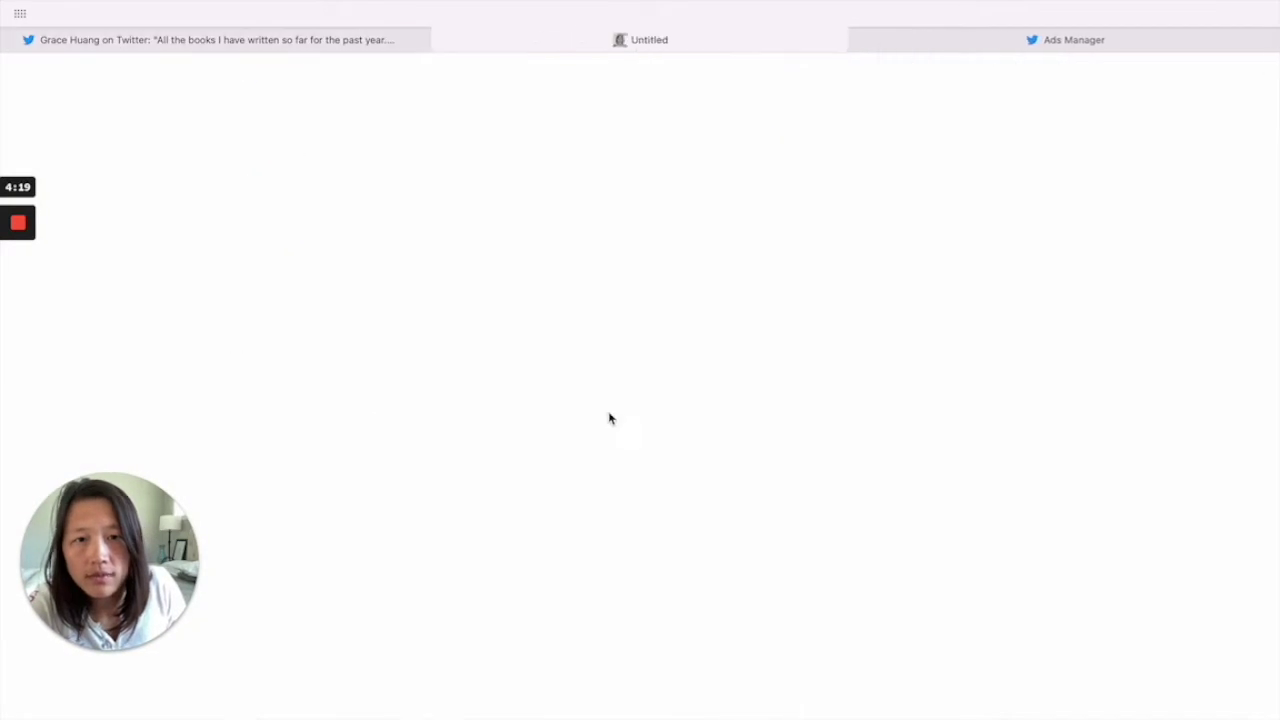
left_click(438, 42)
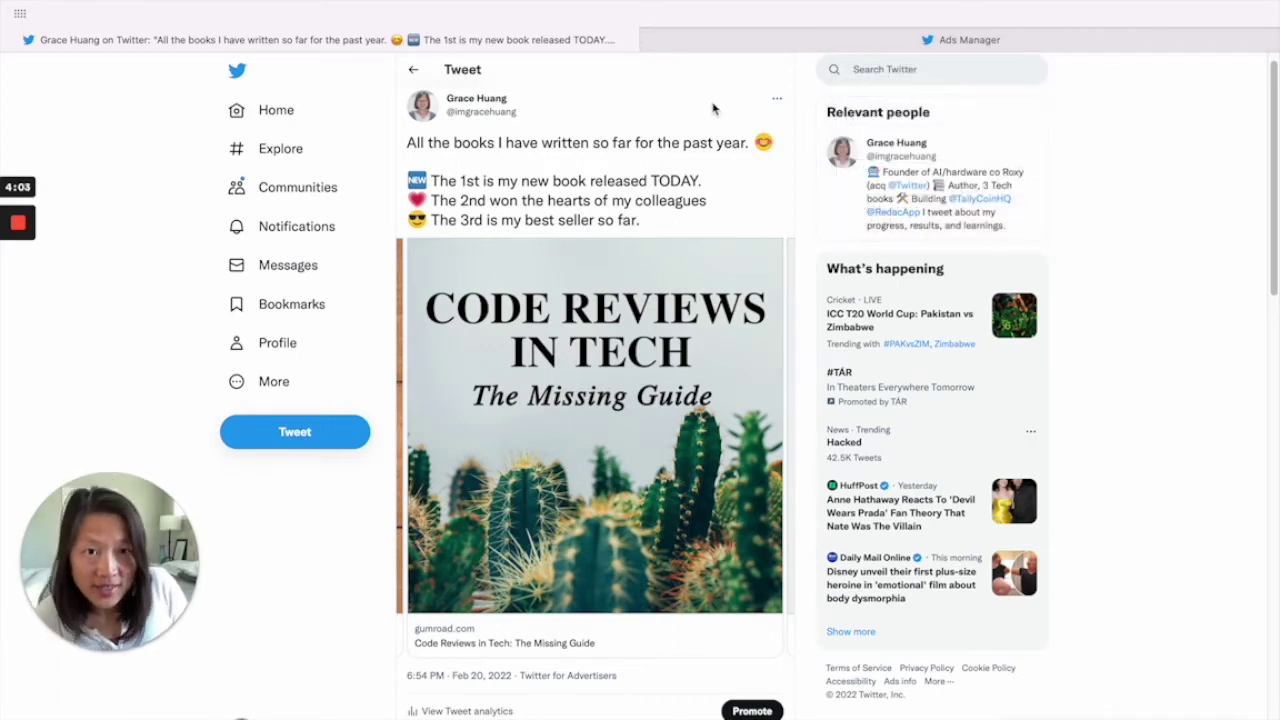
Switch to the Ads Manager dashboard and expand the Creatives menu.
left_click(783, 44)
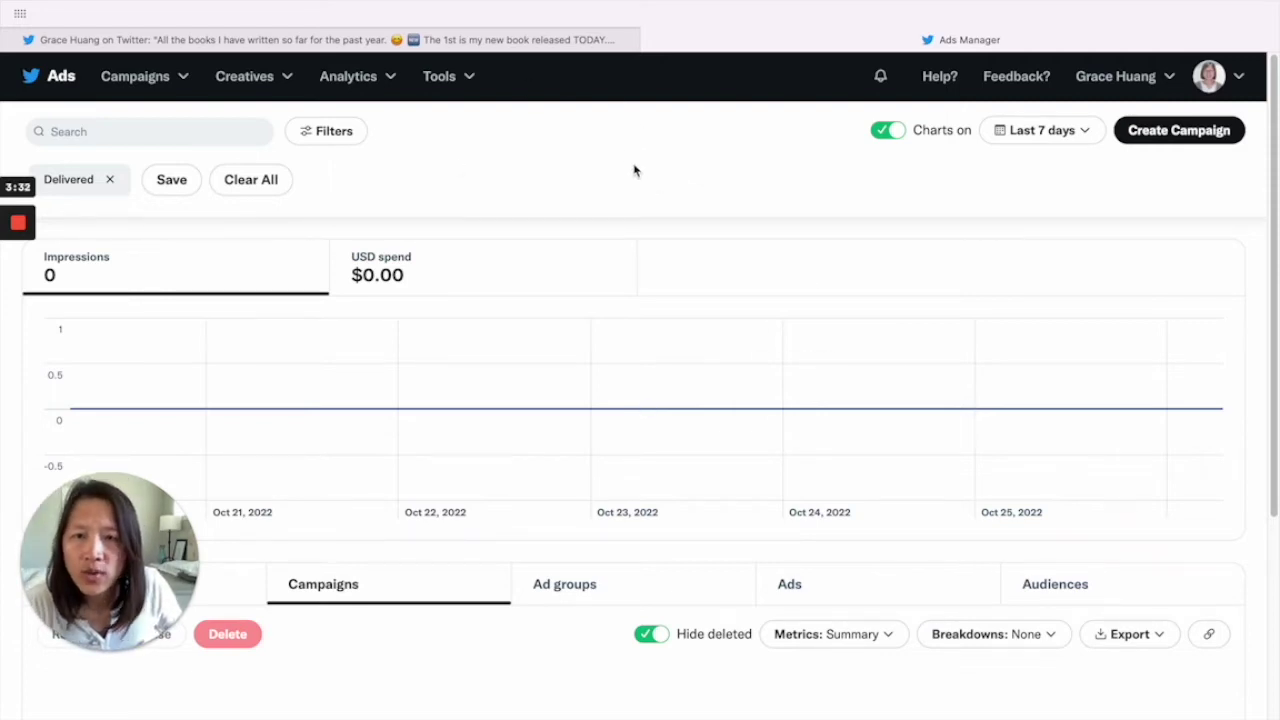
left_click(258, 84)
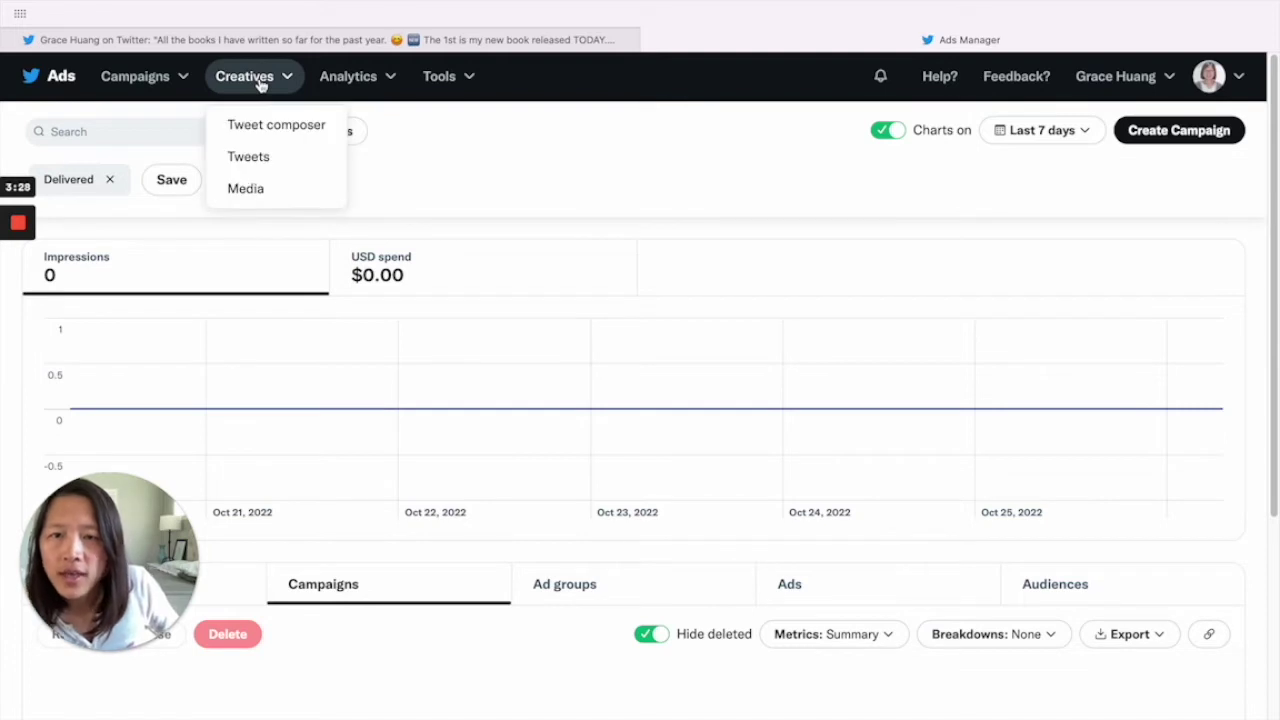
Open the Tweet composer and write the tweet text 'Here are my books!'.
left_click(266, 131)
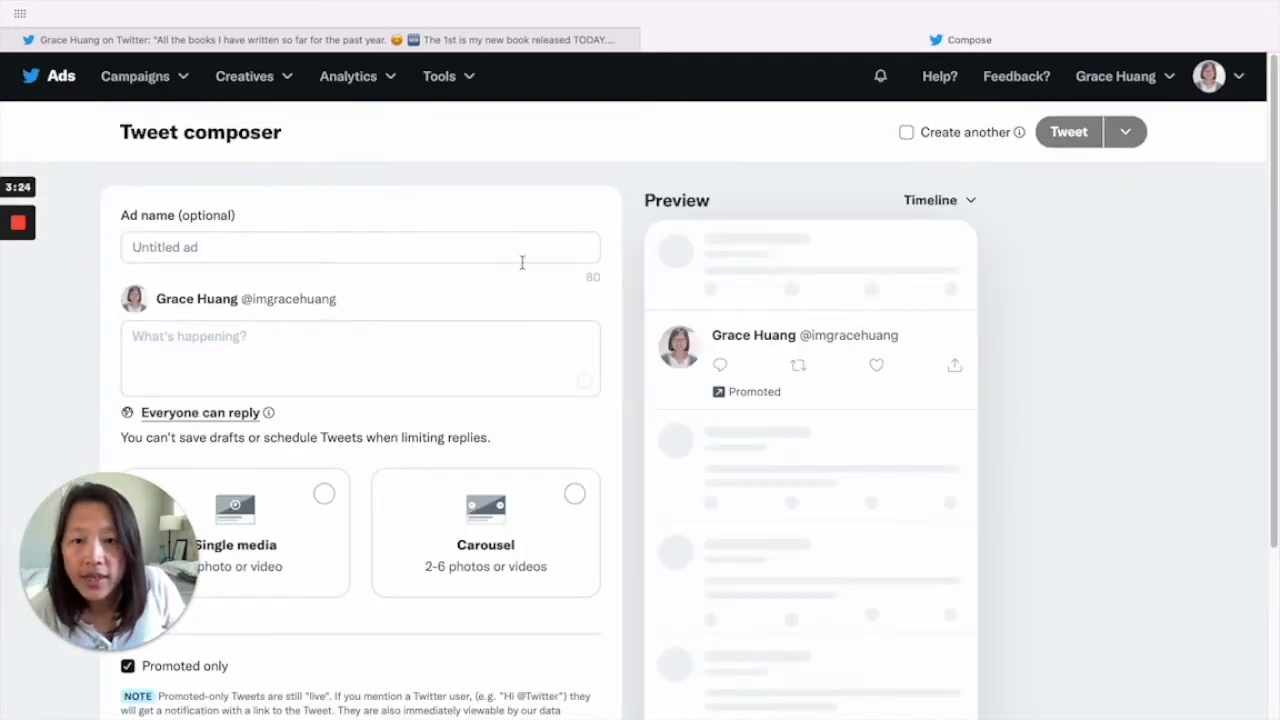
left_click_drag(174, 644, 1194, 640)
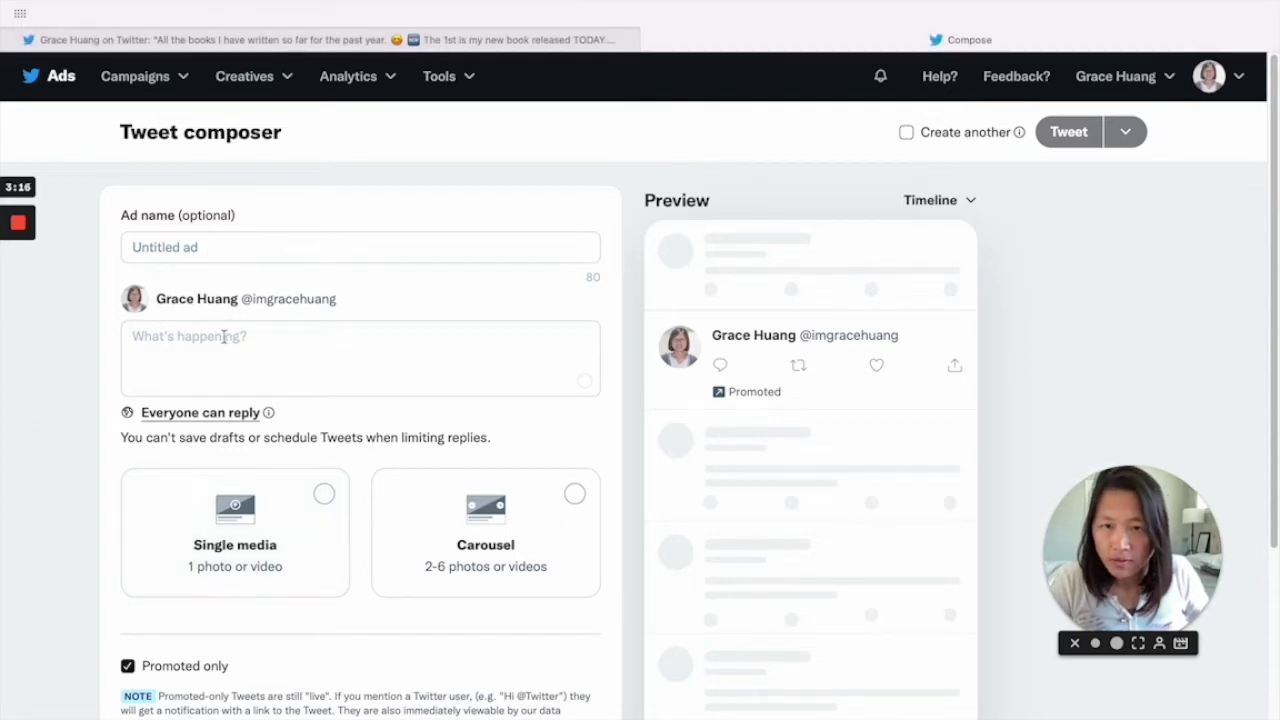
left_click(253, 351)
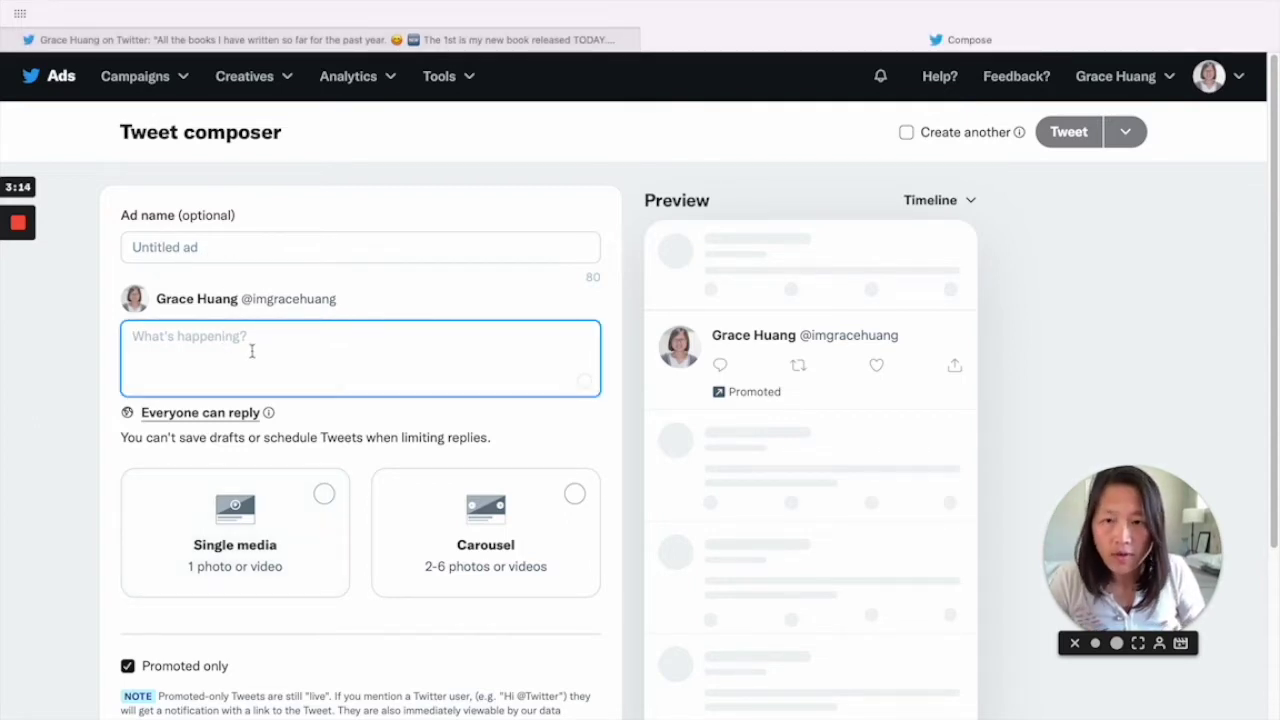
type("Here ")
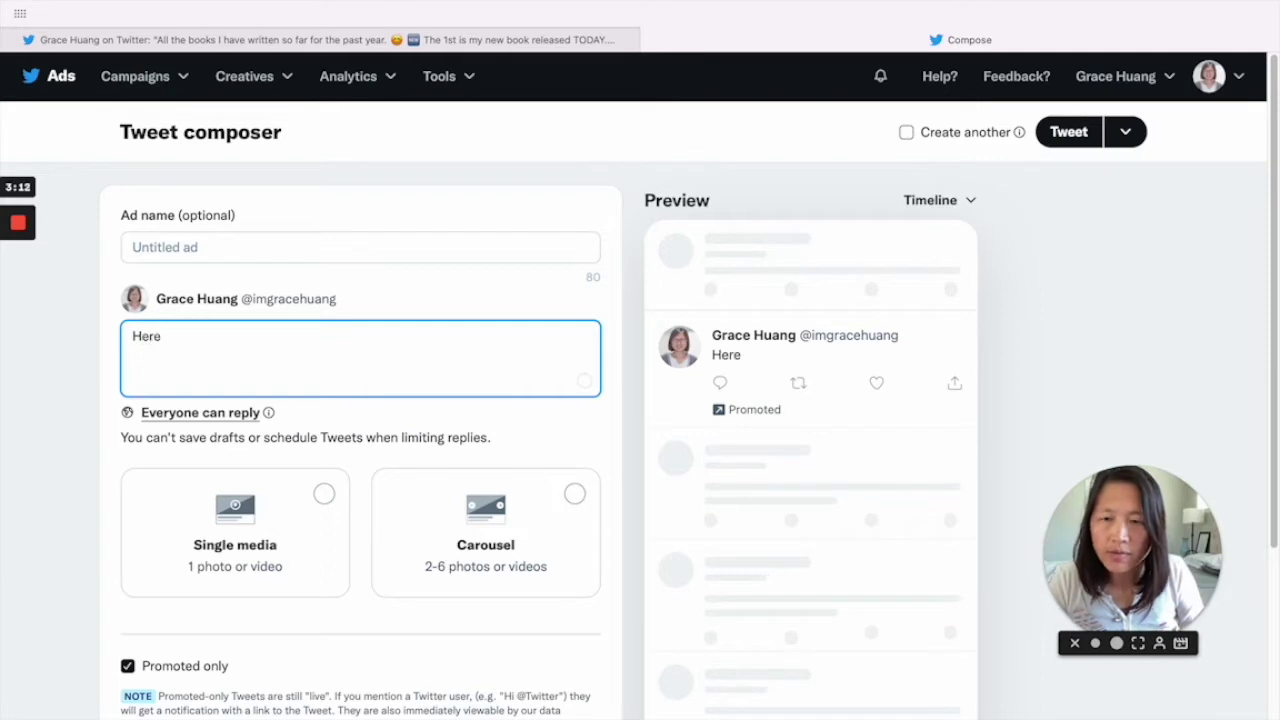
type("are my ")
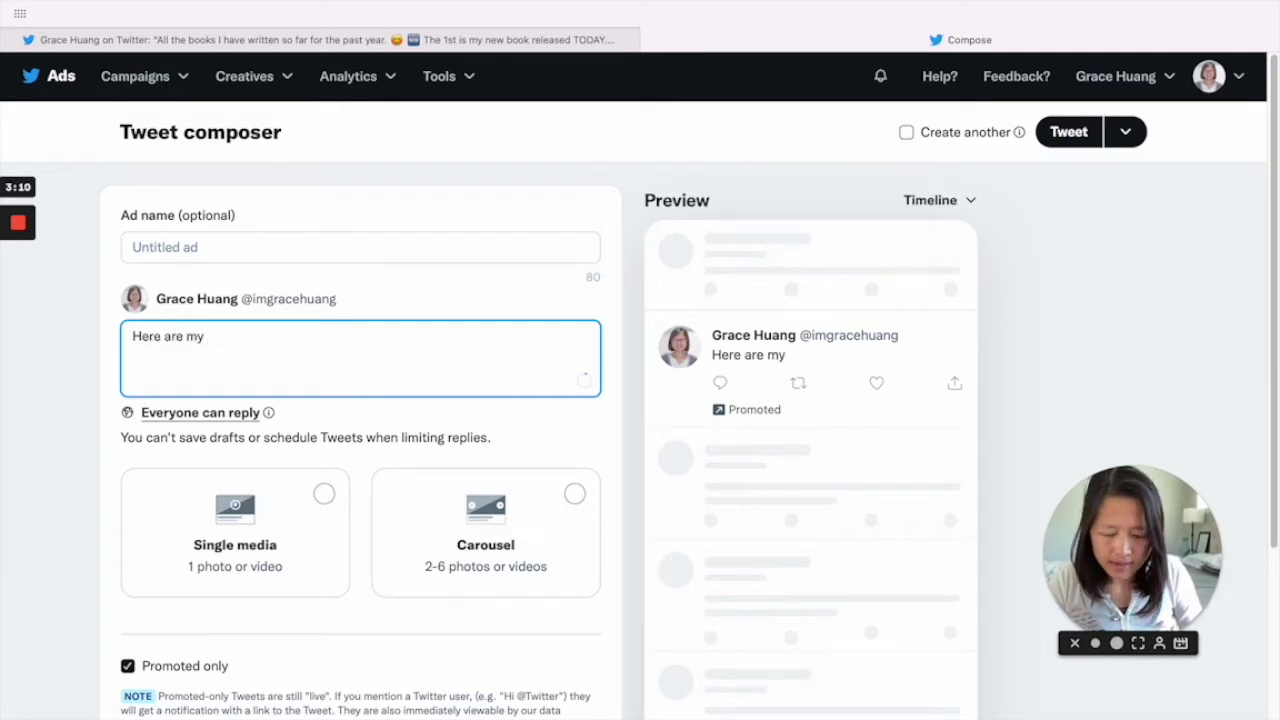
type("books!")
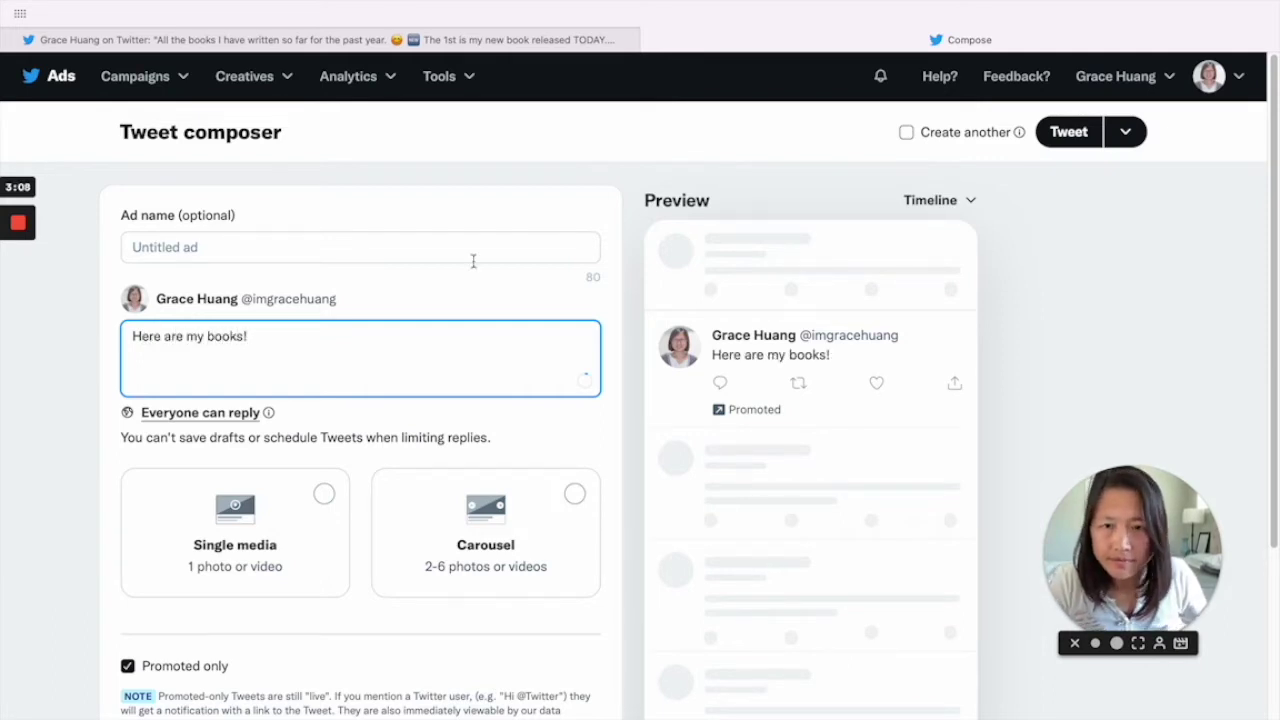
scroll(473, 261, "down", 1)
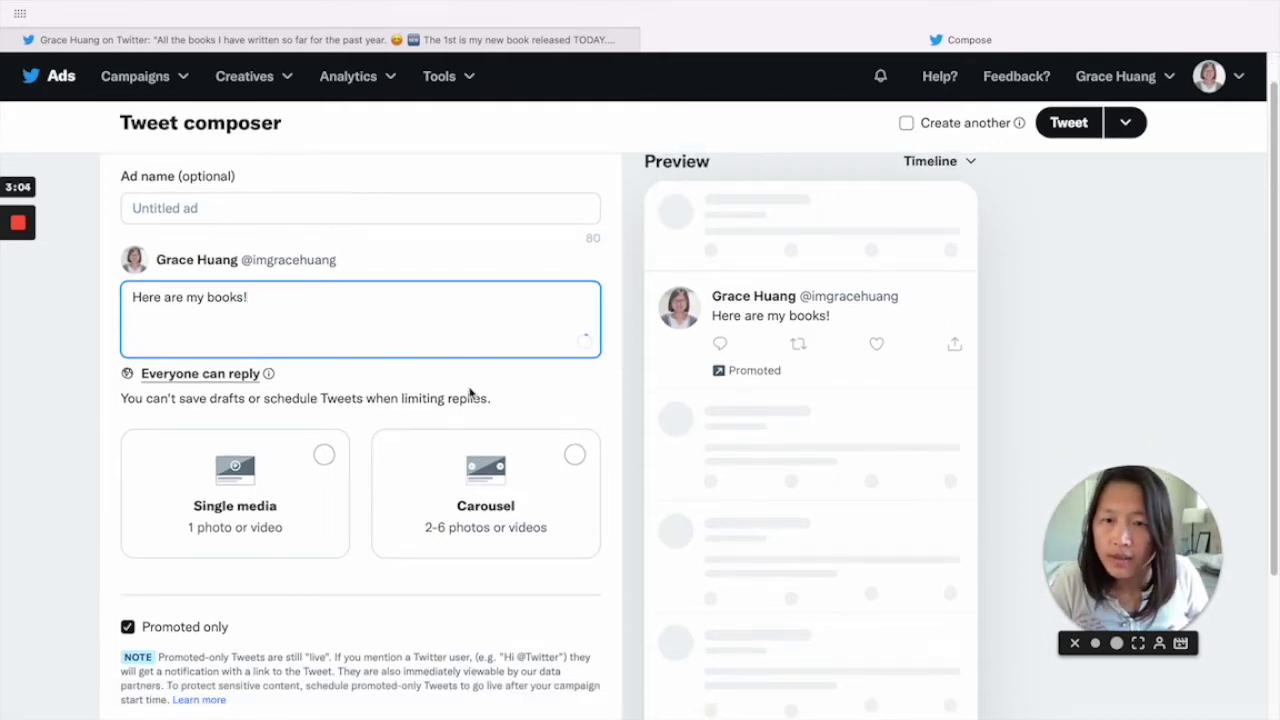
scroll(469, 392, "down", 2)
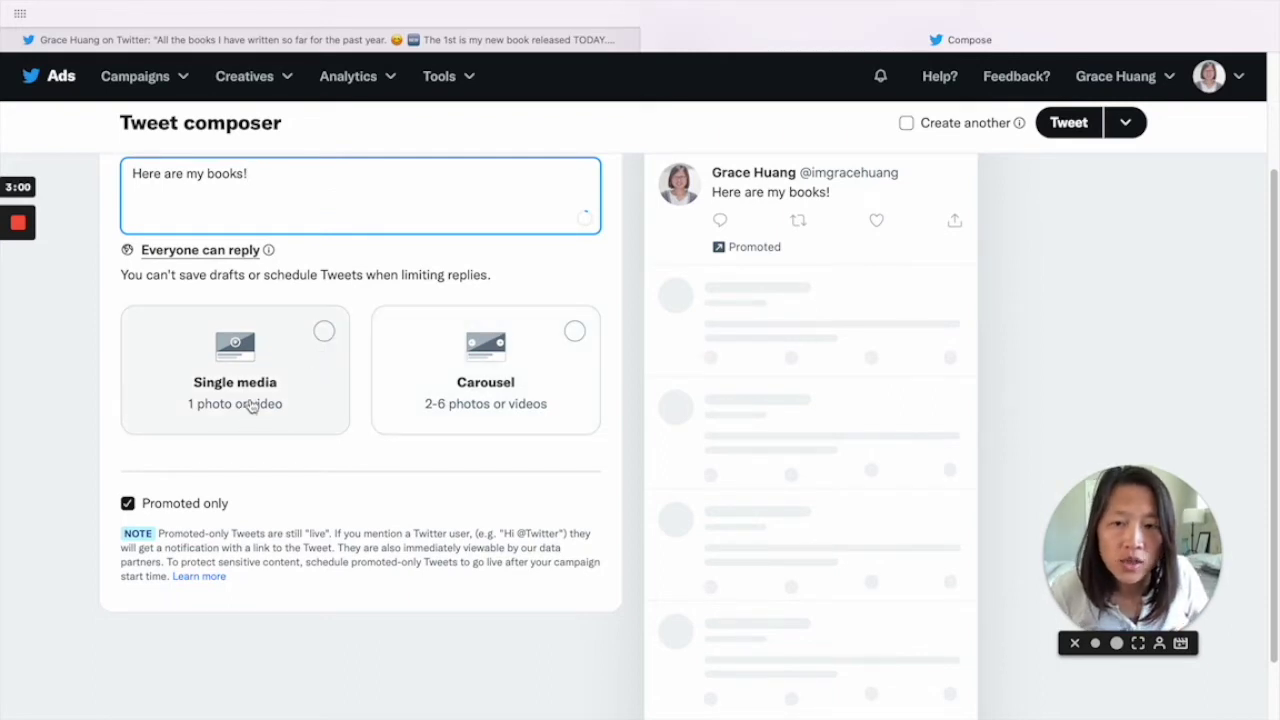
Choose the Carousel card format with Website as the destination and start adding media.
left_click(536, 377)
scroll(505, 397, "down", 2)
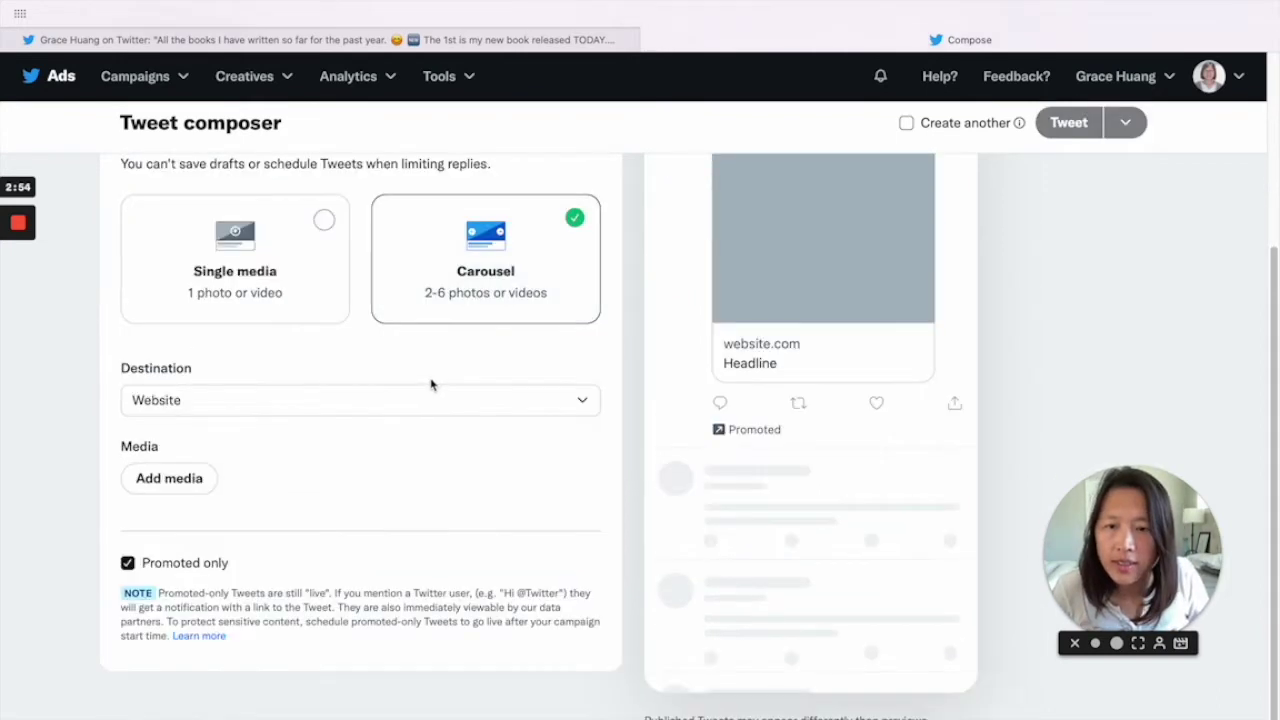
left_click(148, 410)
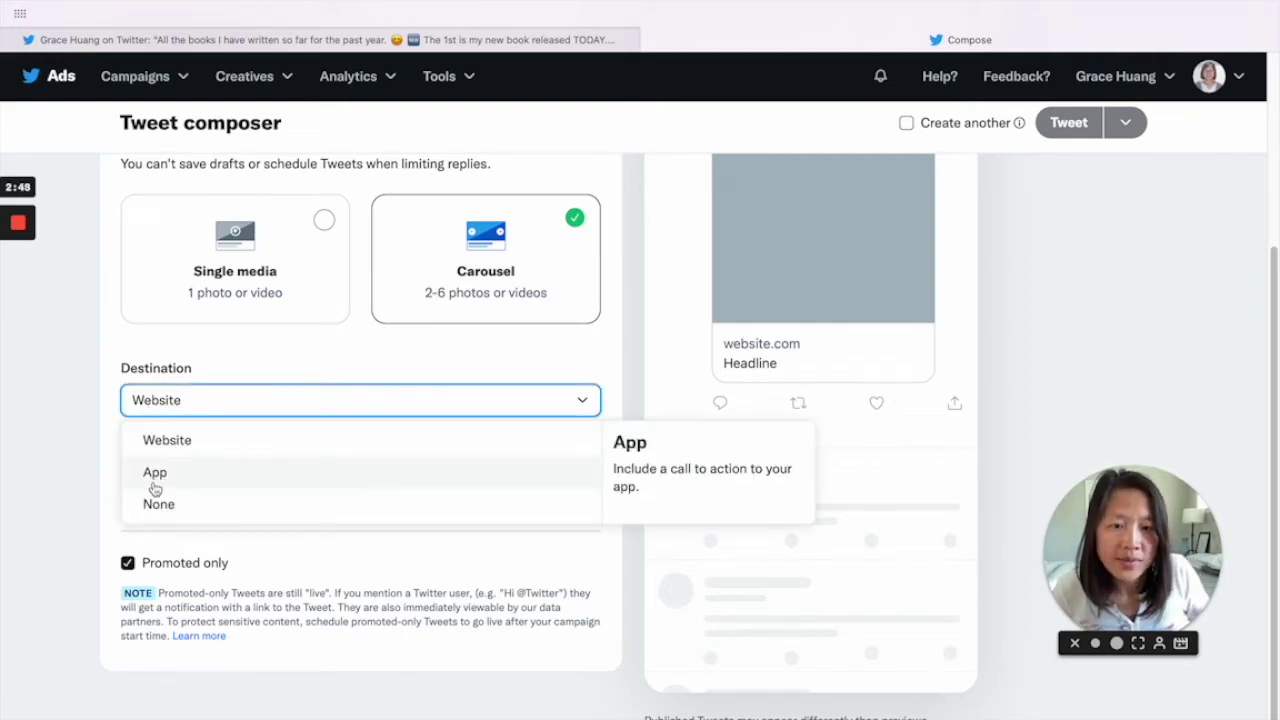
left_click(255, 374)
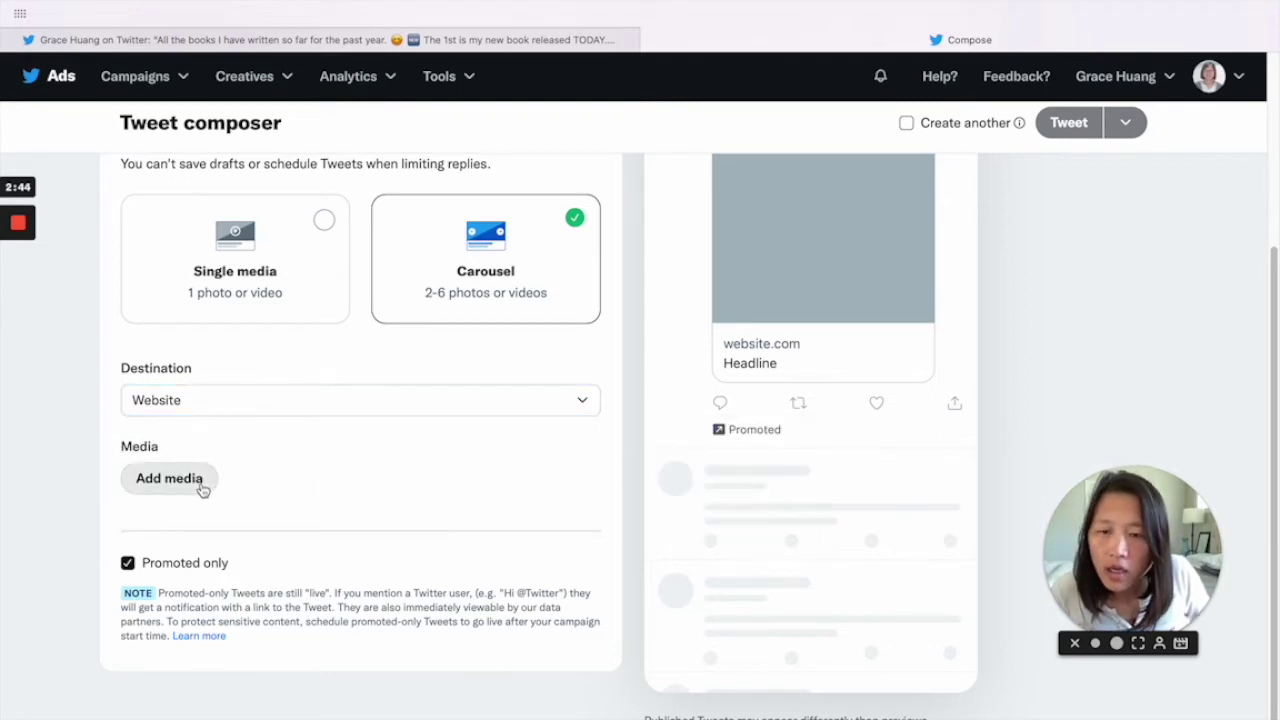
left_click(157, 494)
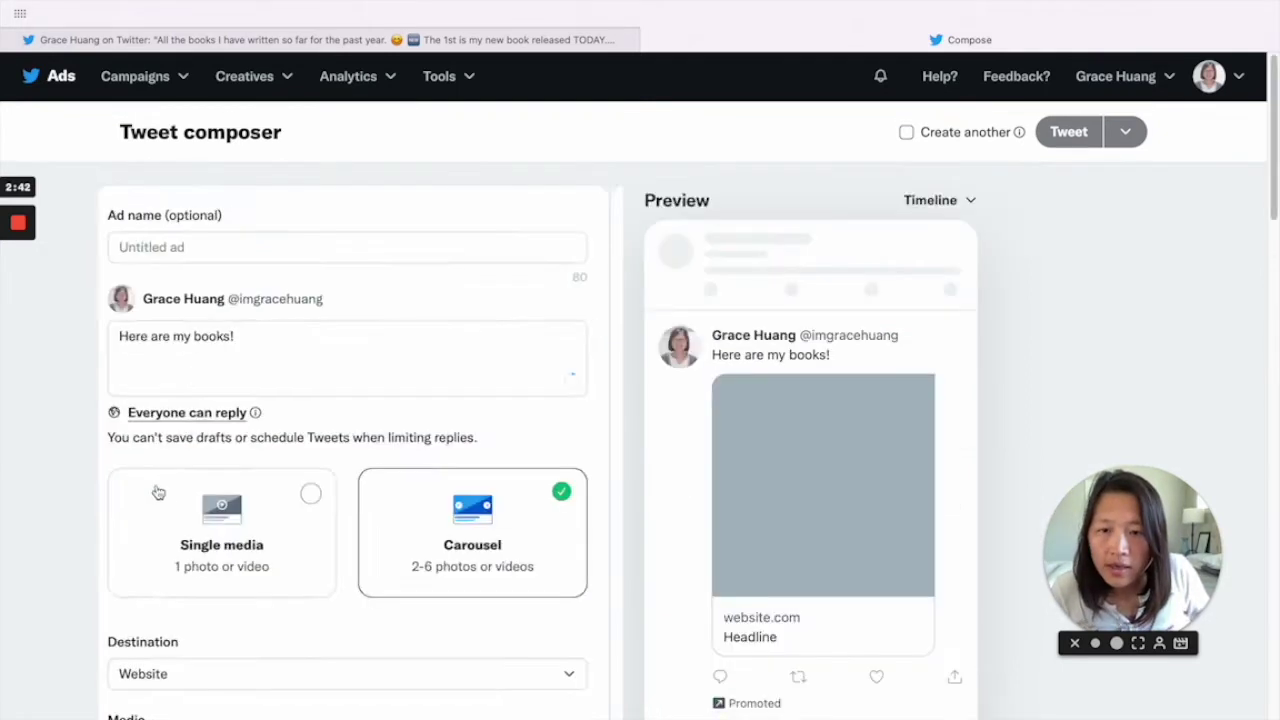
Upload the Six-Step, Code Reviews in Tech and third book cover images to the media library.
left_click(332, 545)
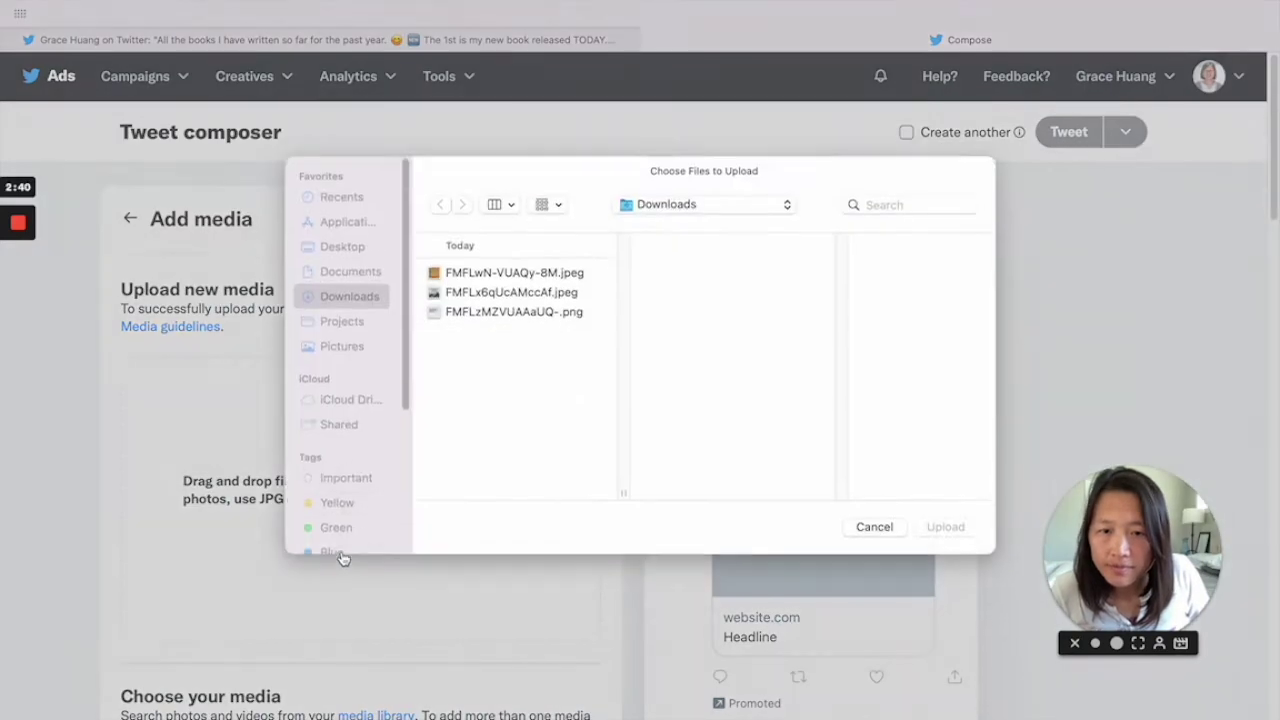
left_click(500, 278)
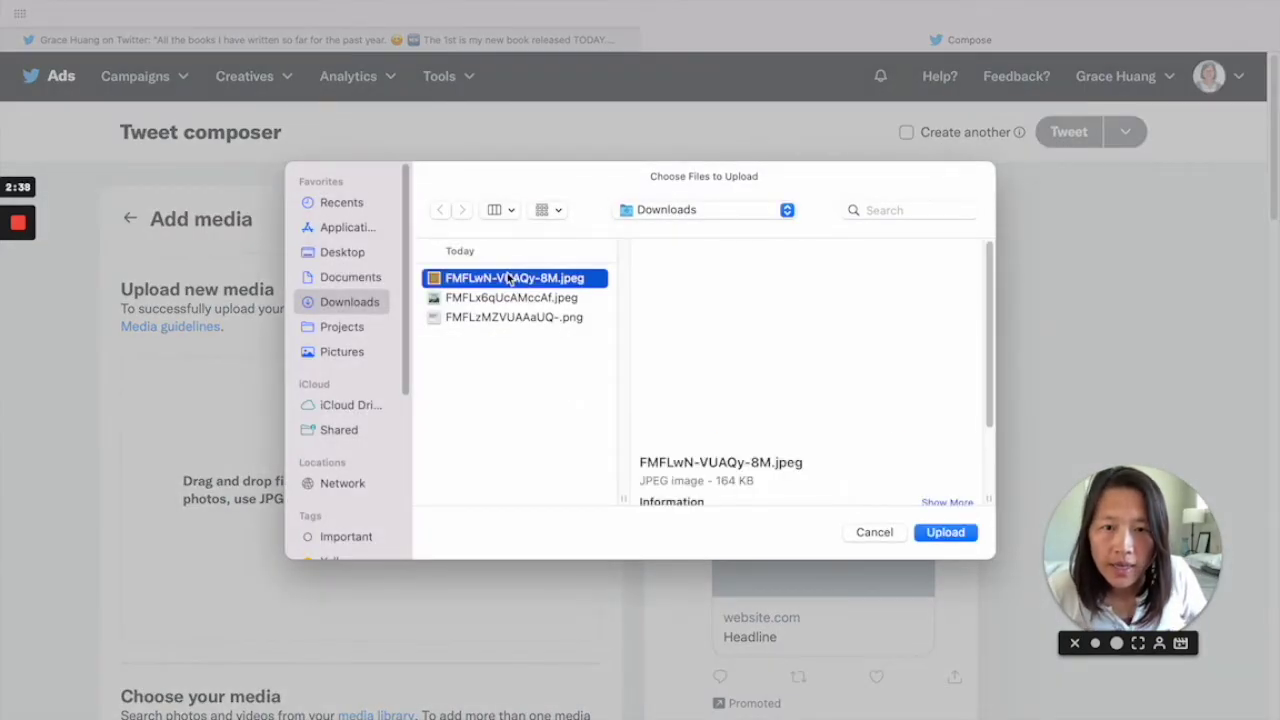
left_click(948, 534)
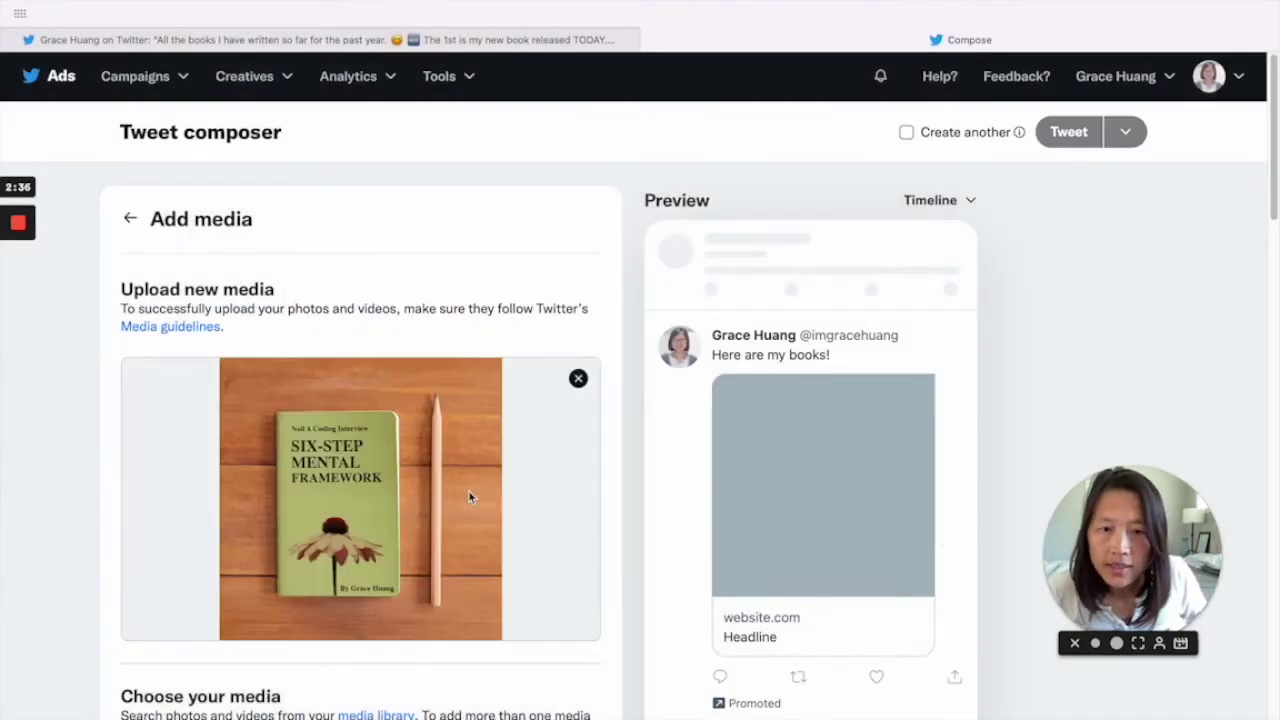
scroll(503, 537, "down", 3)
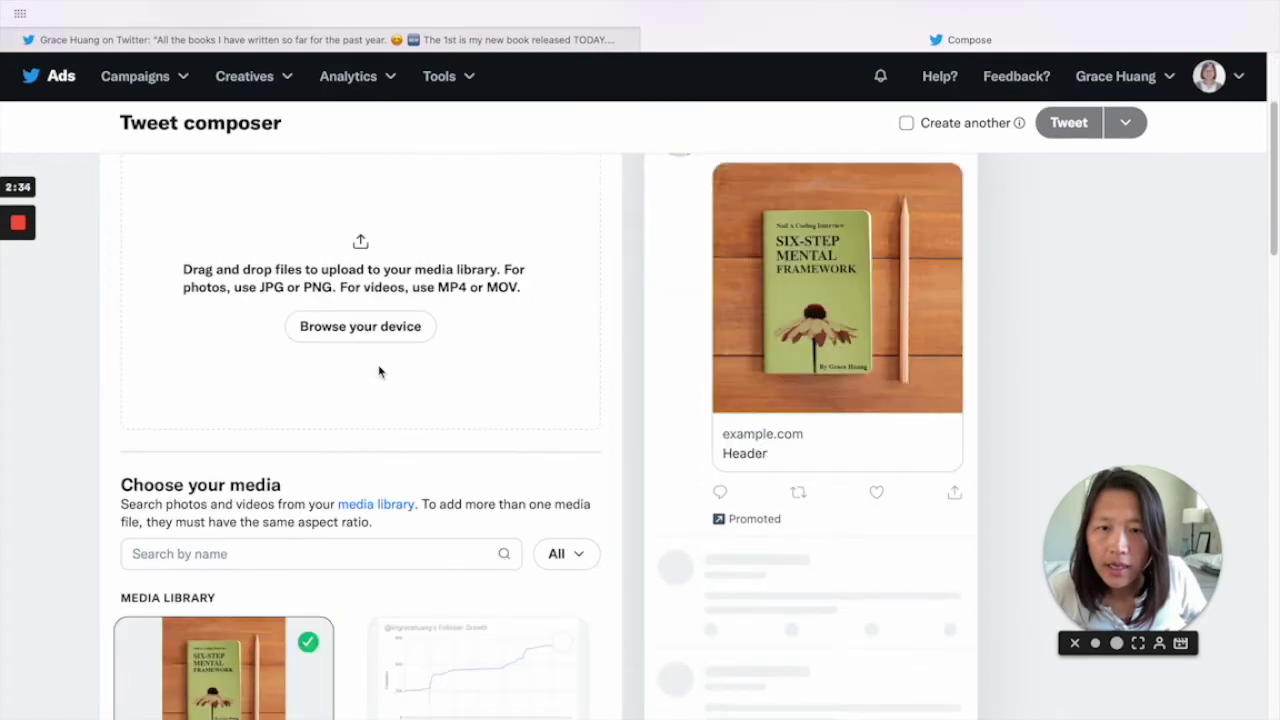
left_click(378, 338)
left_click(512, 298)
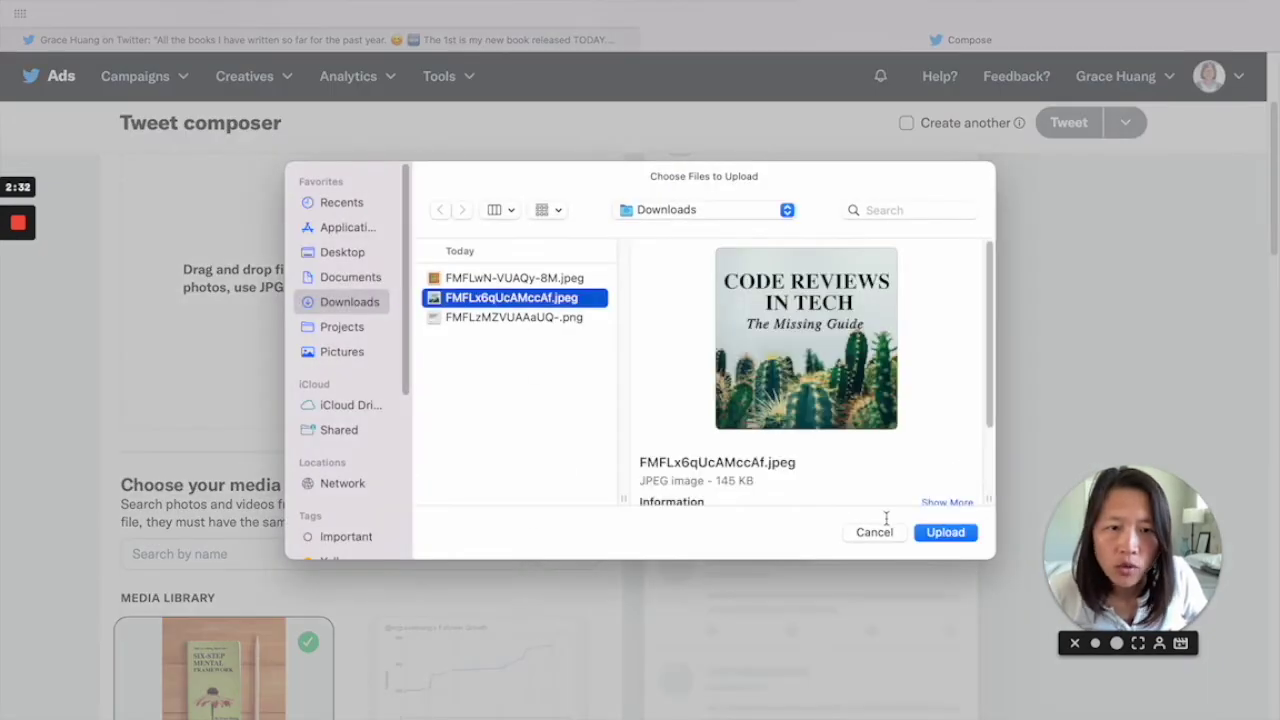
left_click(945, 532)
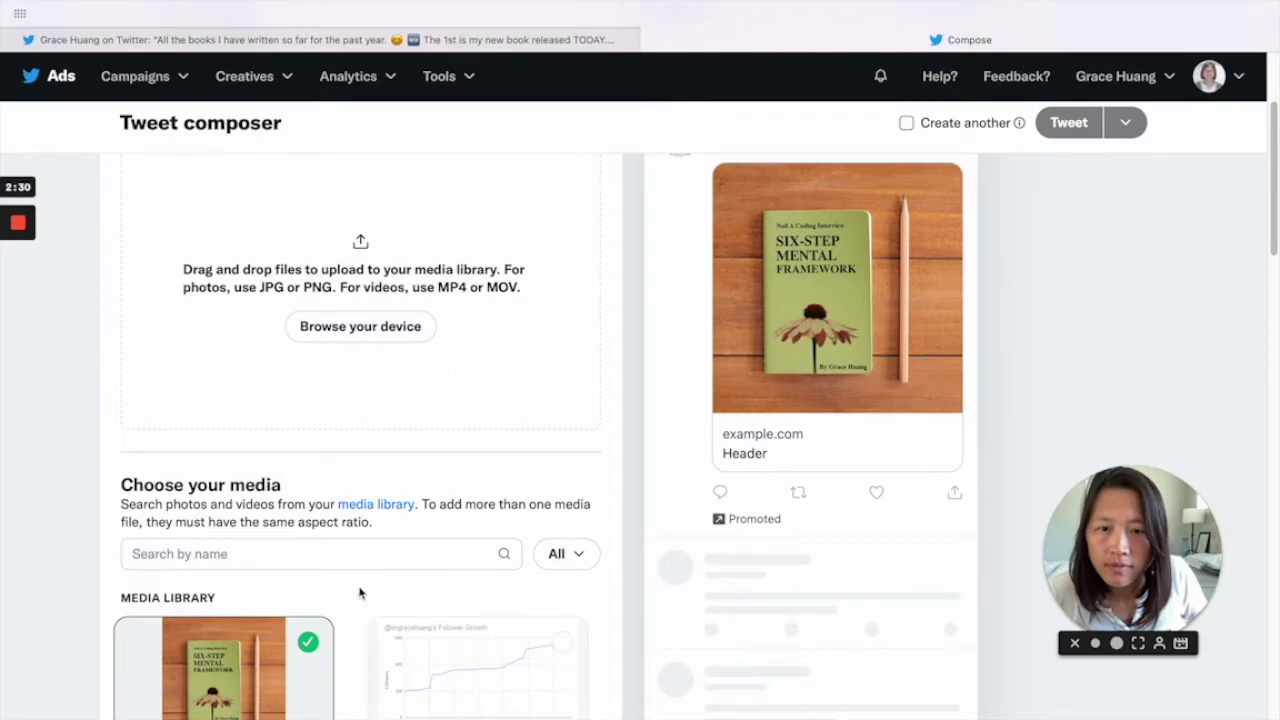
left_click(360, 328)
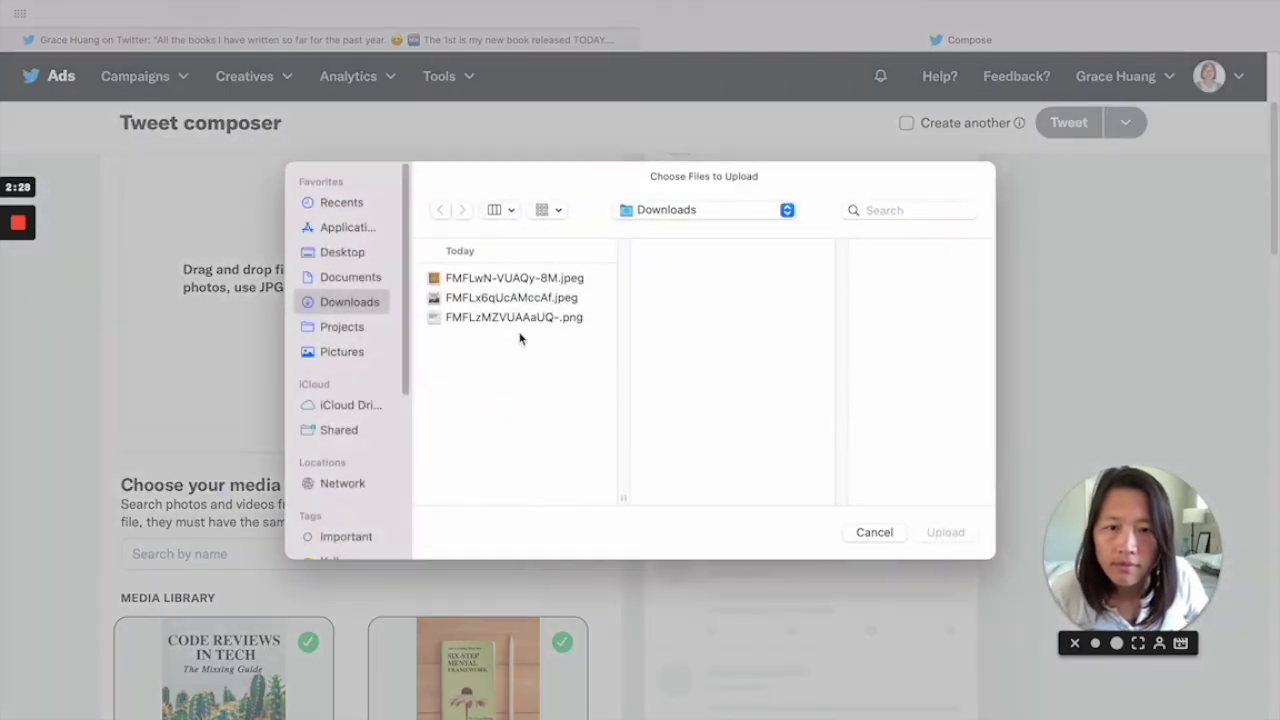
left_click(513, 317)
left_click(934, 535)
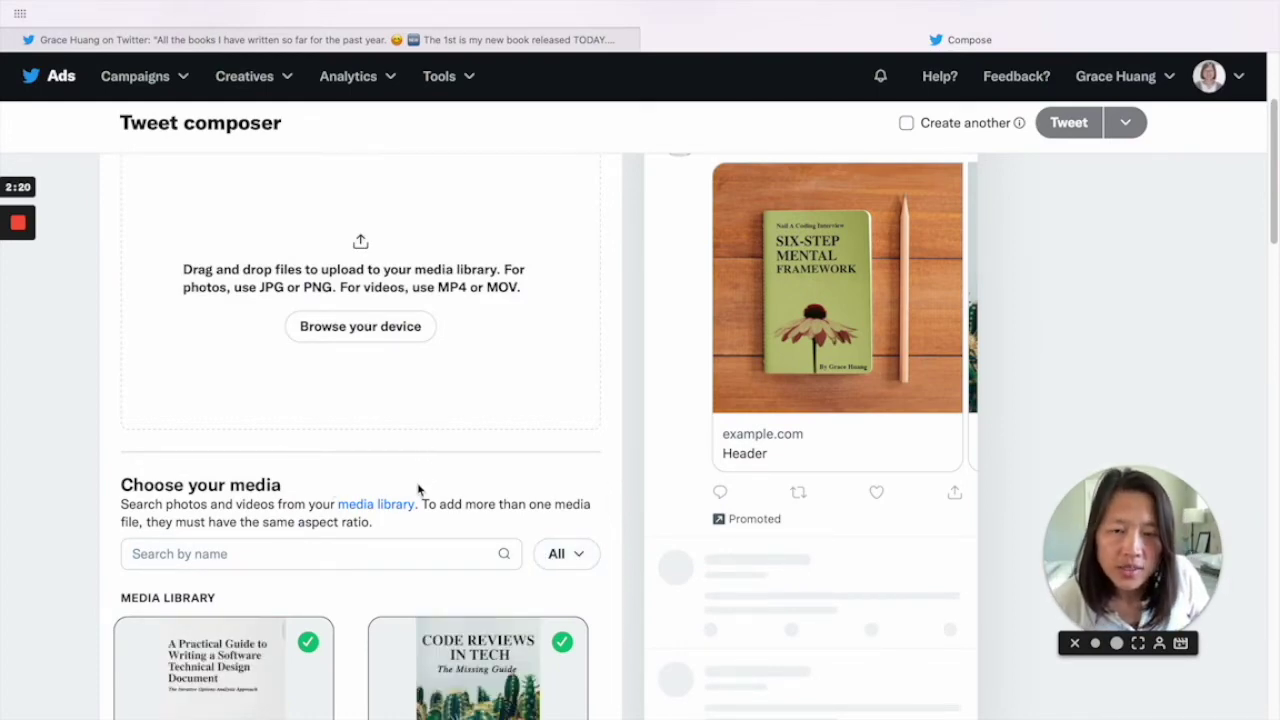
scroll(422, 492, "up", 2)
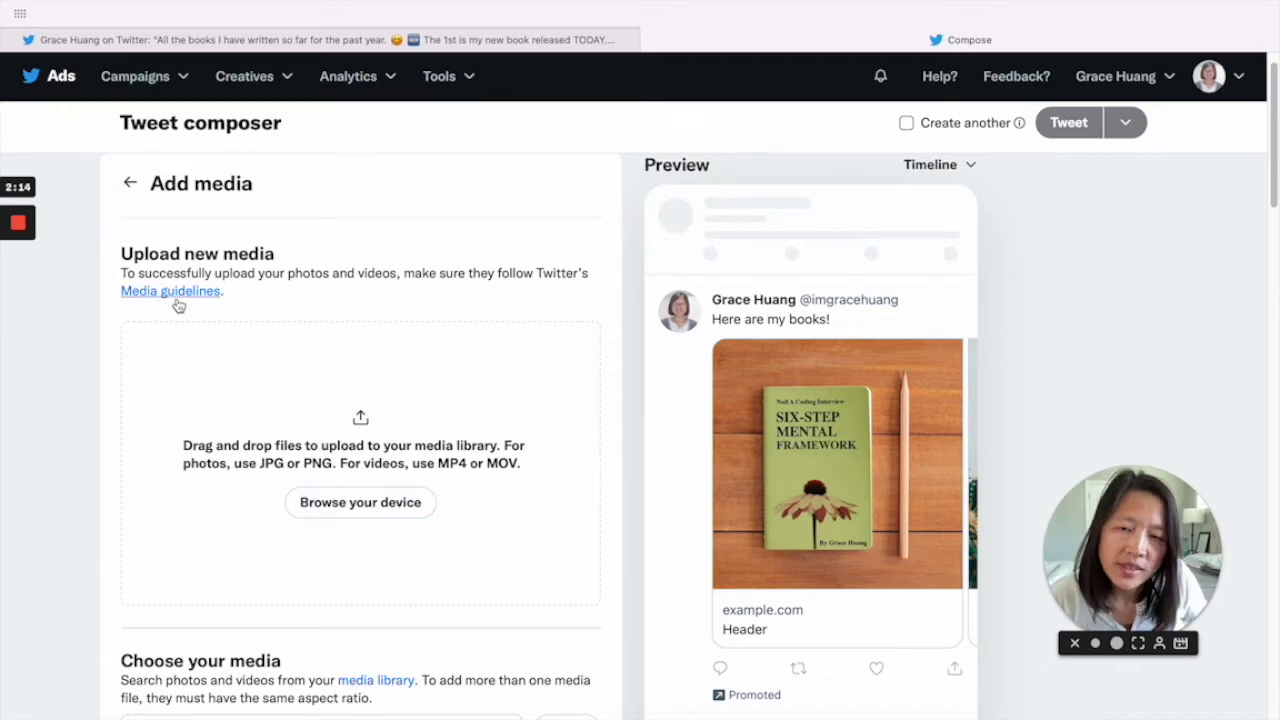
Back in the tweet form, give the first carousel card the headline 'Book 1'.
left_click(130, 183)
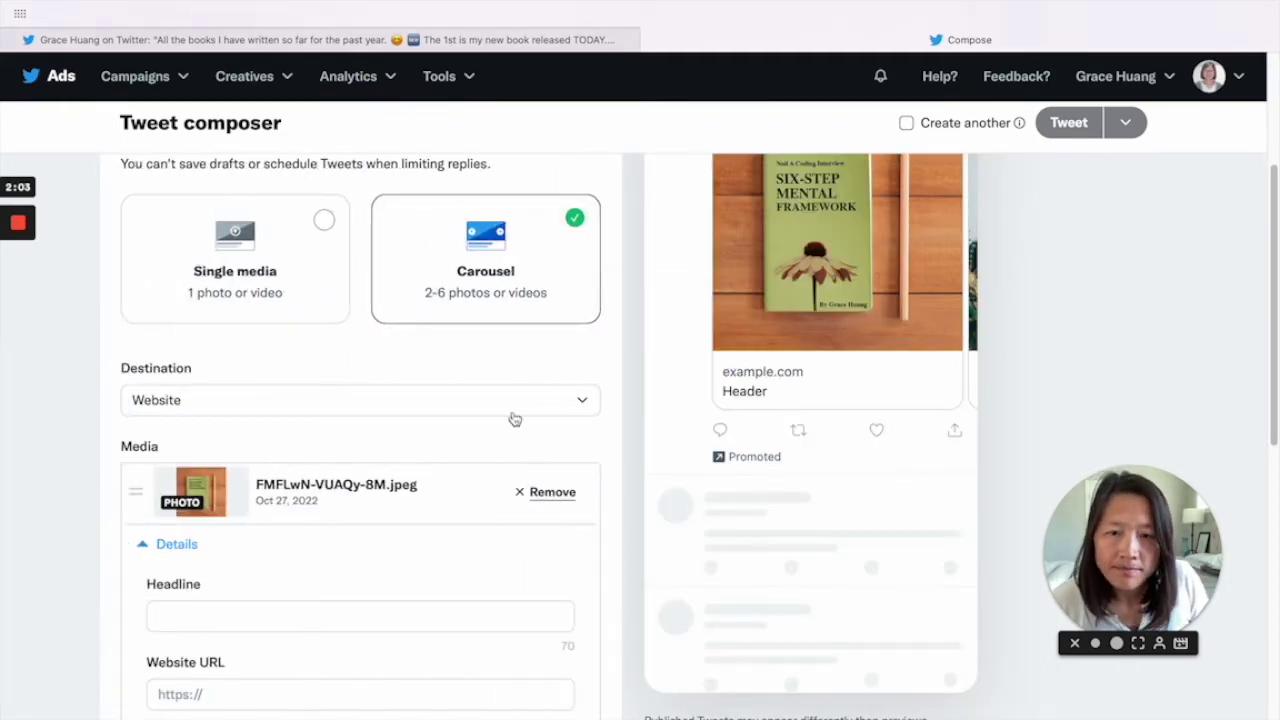
scroll(450, 456, "down", 3)
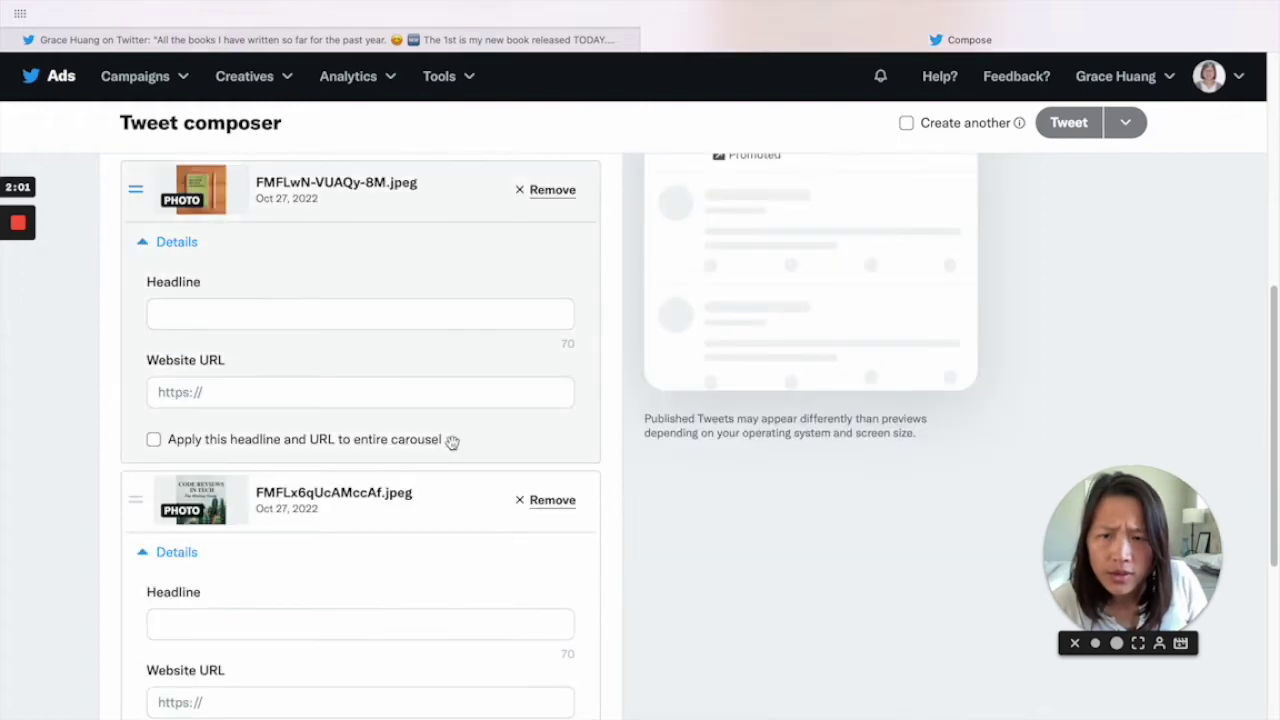
scroll(449, 443, "up", 2)
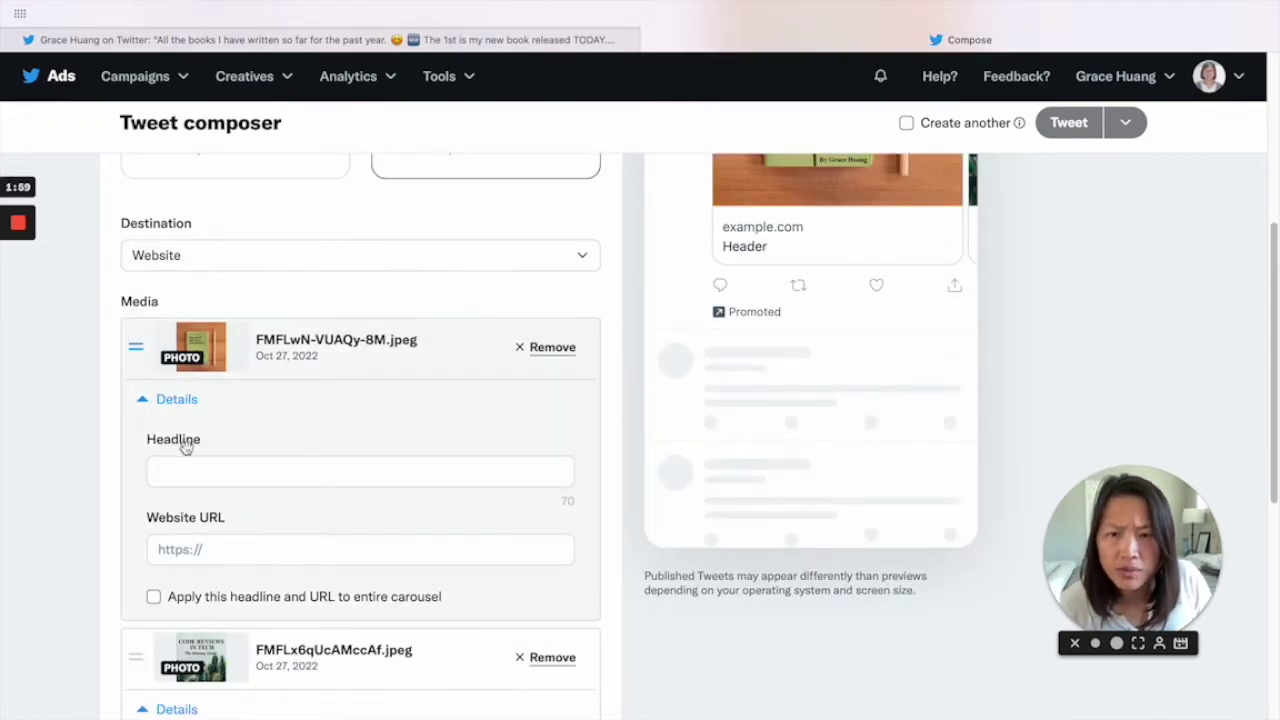
left_click(241, 468)
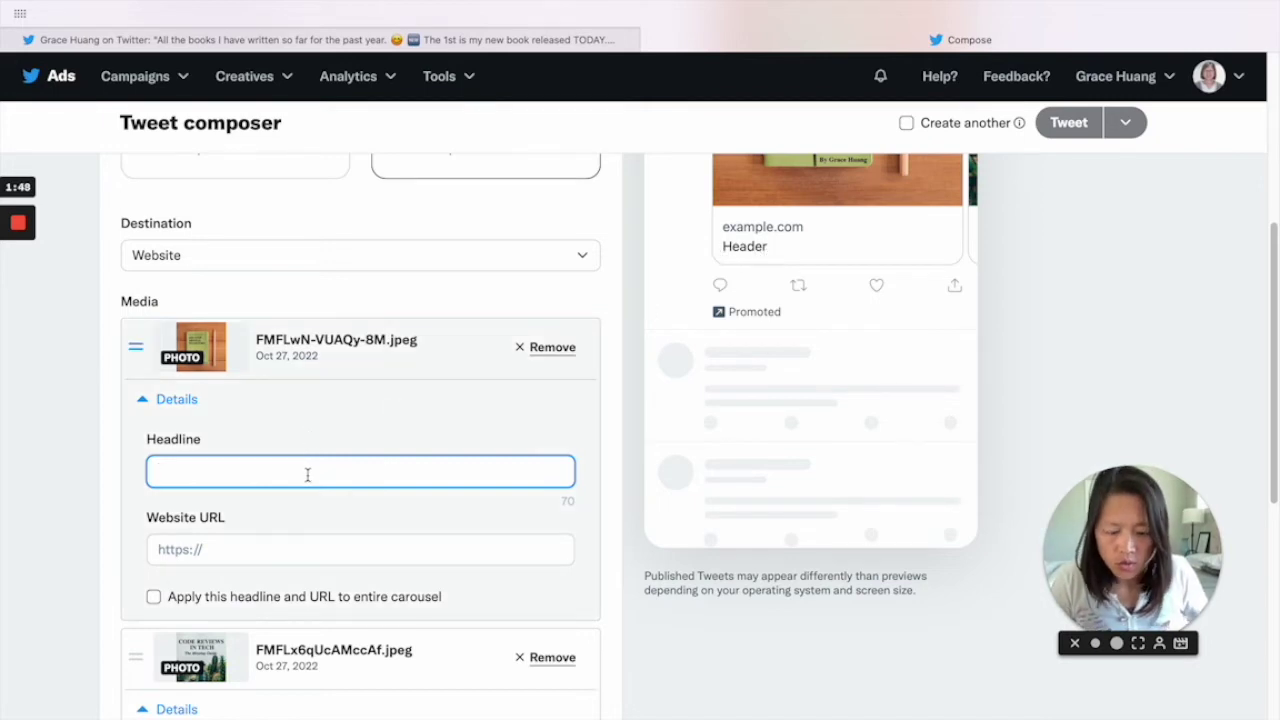
type("Book 1")
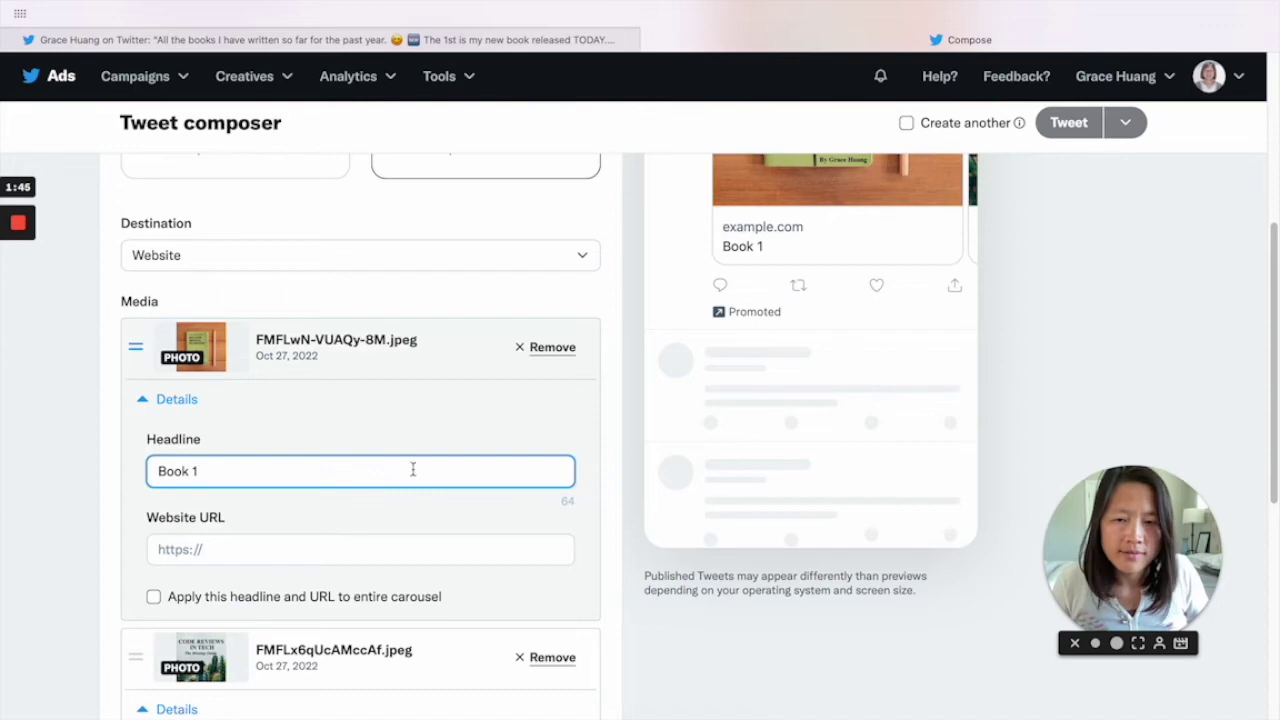
scroll(413, 470, "up", 4)
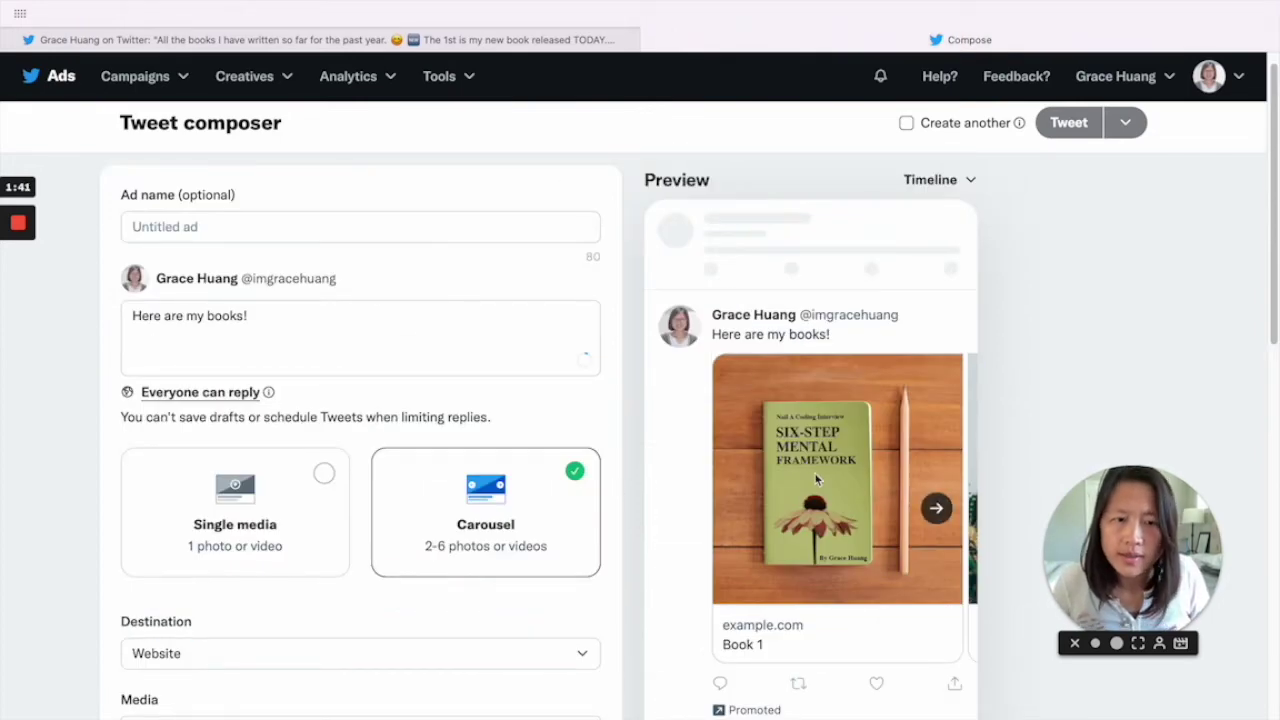
scroll(823, 478, "down", 4)
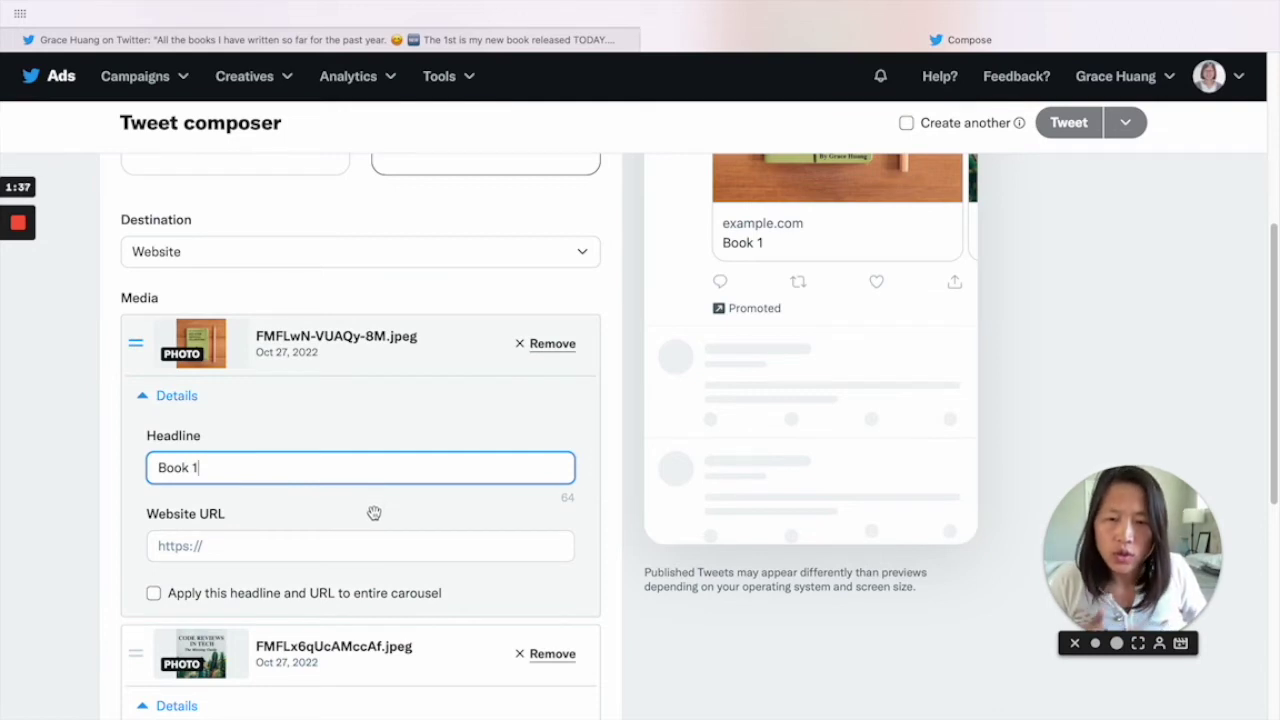
left_click(340, 558)
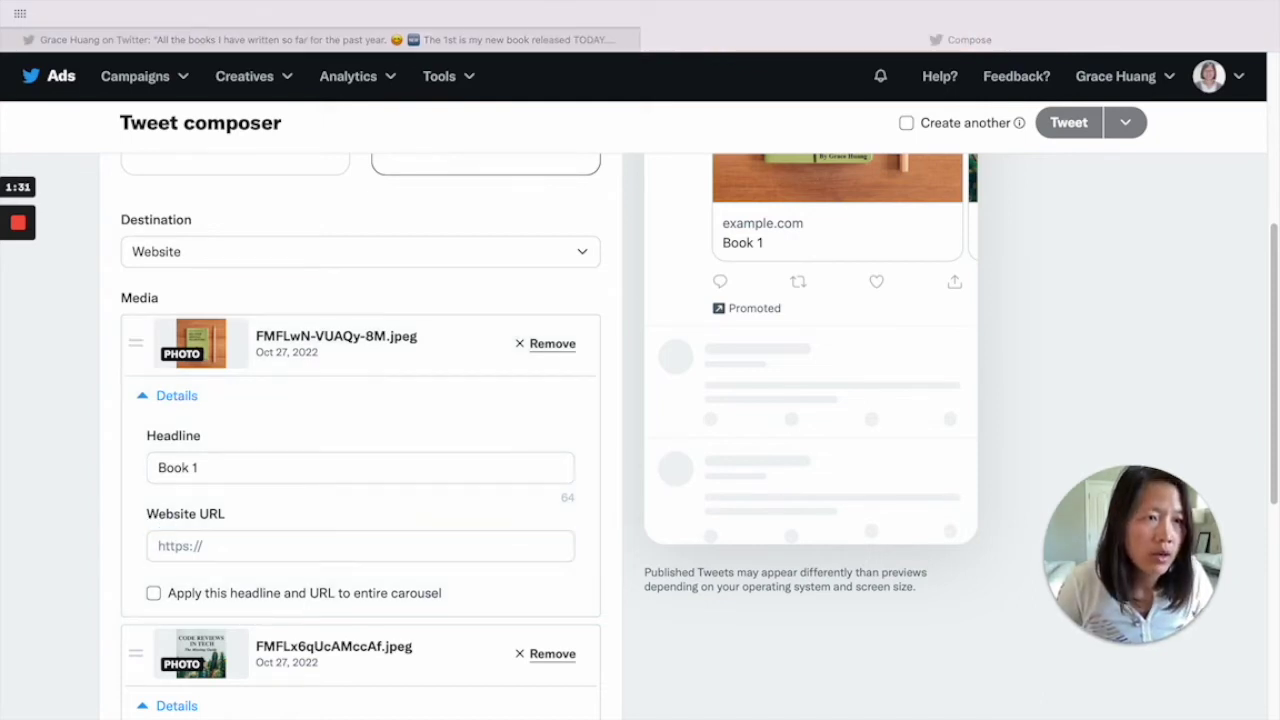
Paste the first book's Gumroad link into the first card's Website URL.
left_click(290, 540)
type("https://gracehuang.gumroad.com/l/mqmUt")
scroll(292, 538, "down", 10)
scroll(360, 414, "up", 1)
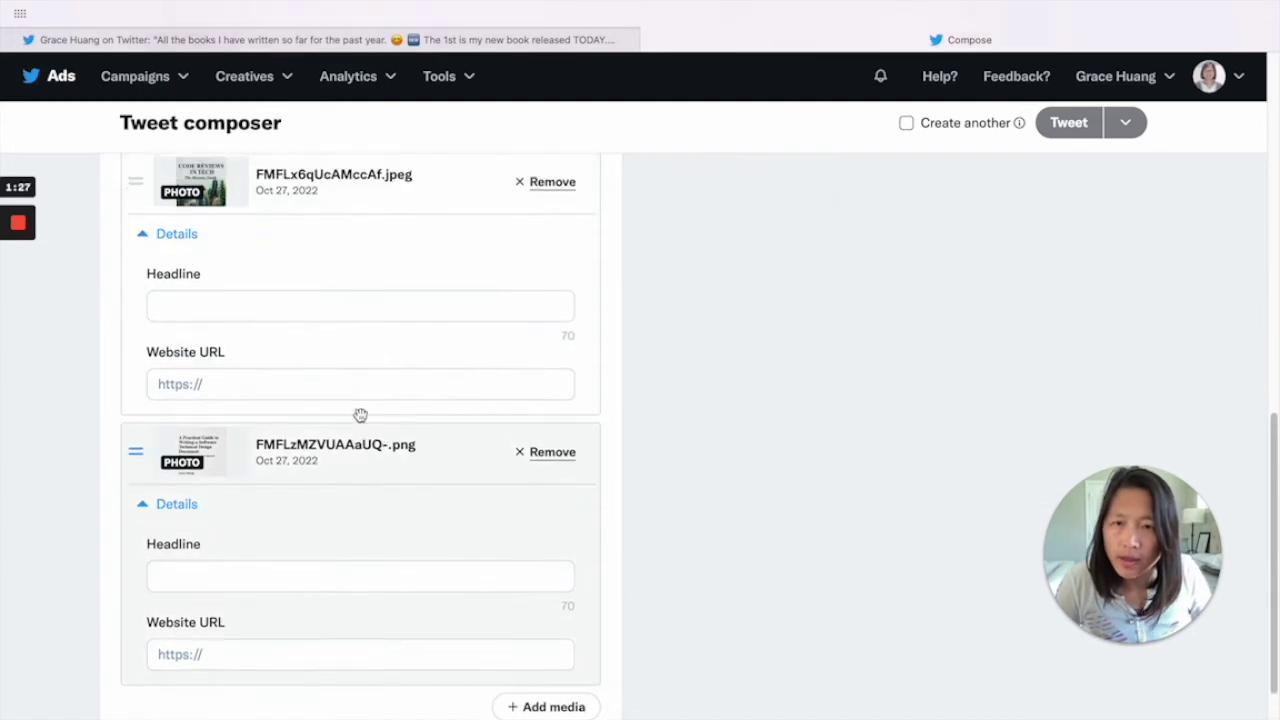
scroll(360, 400, "up", 1)
Headline the second card 'Book 2' and paste its Gumroad link.
left_click(254, 342)
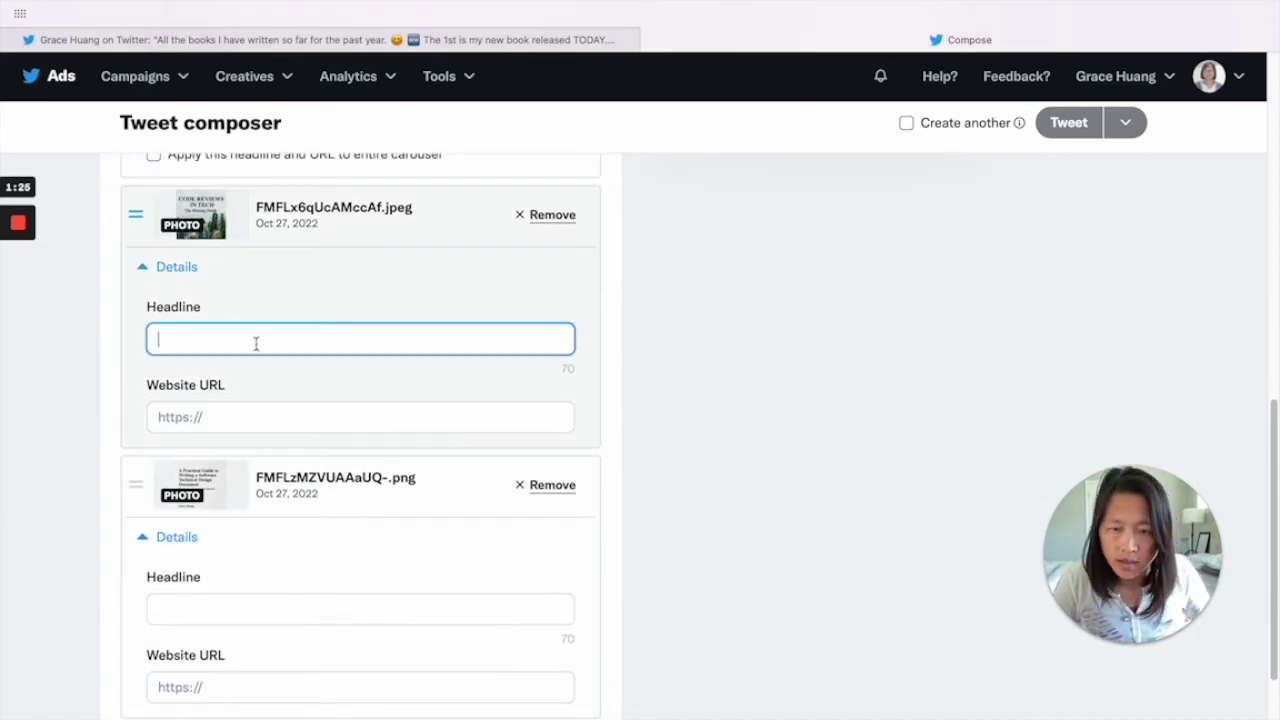
type("Book2")
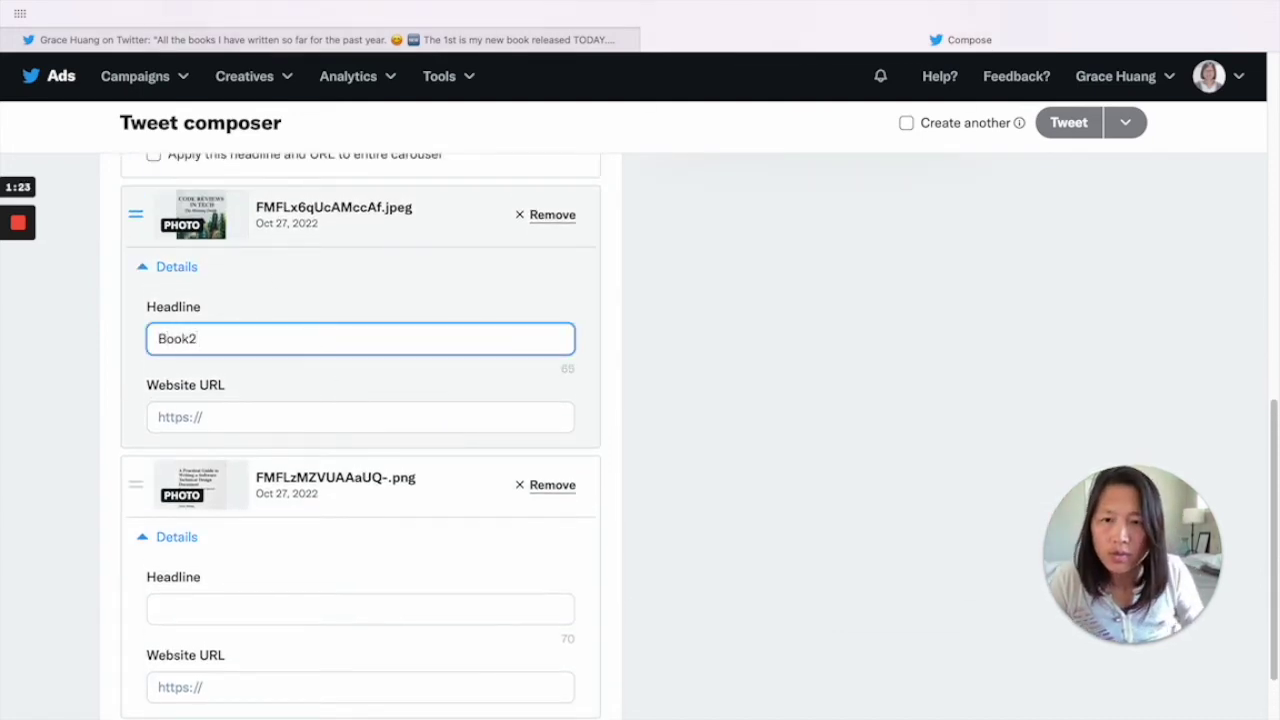
key("BackSpace")
type("2")
key("Left")
key("Left")
type(".")
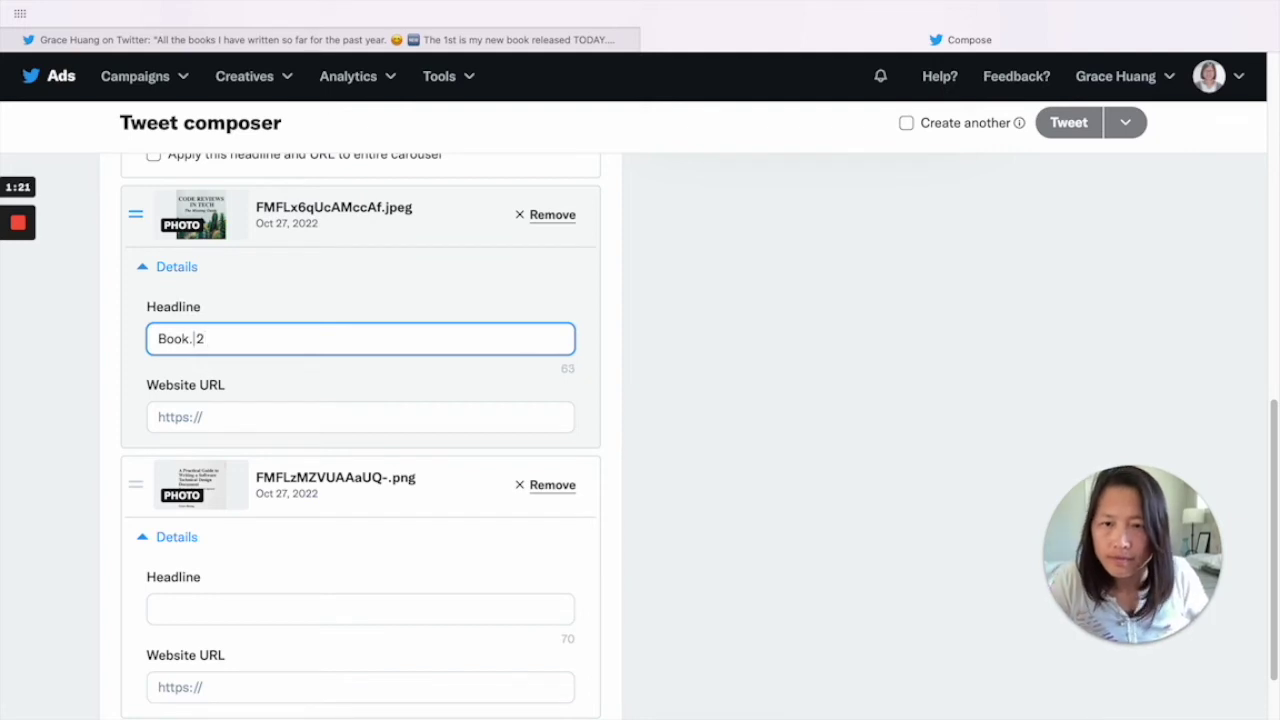
key("BackSpace")
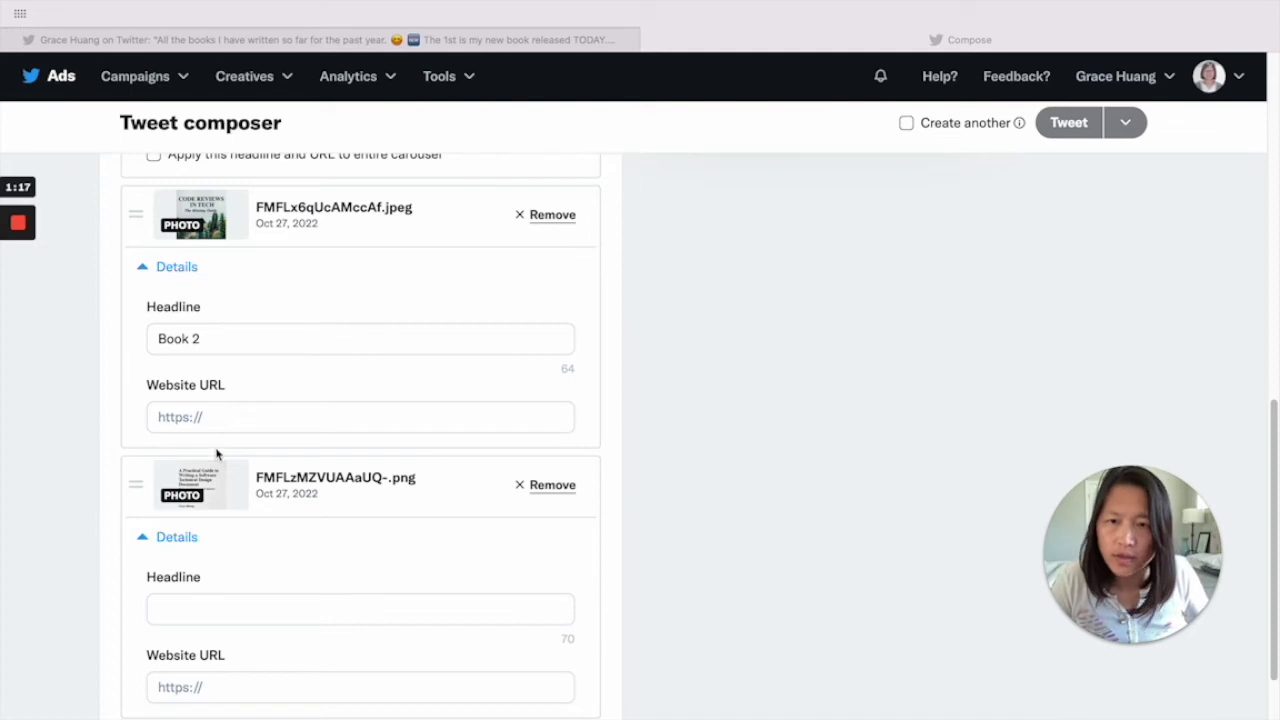
left_click(220, 420)
left_click(210, 420)
type("https://gracehuang.gumroad.com/l/coding-interview")
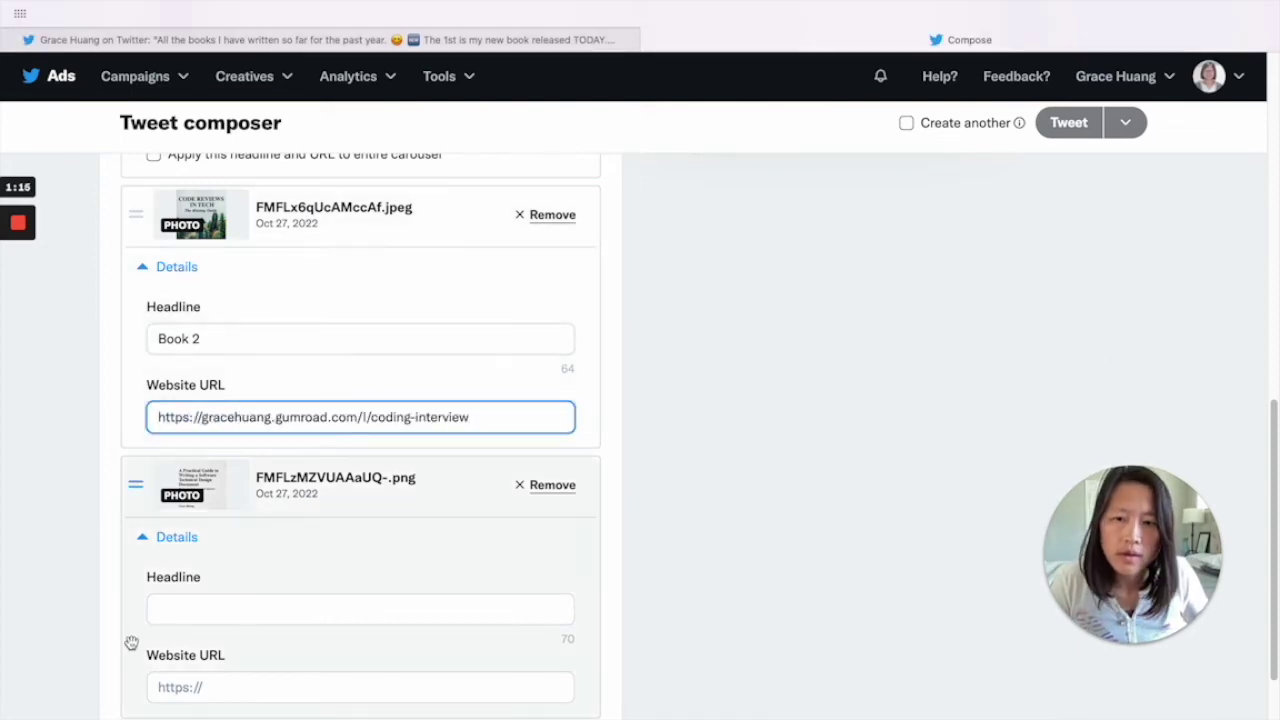
Paste the third book's Gumroad link and headline the third card 'Book 3'.
left_click(345, 606)
scroll(372, 431, "down", 2)
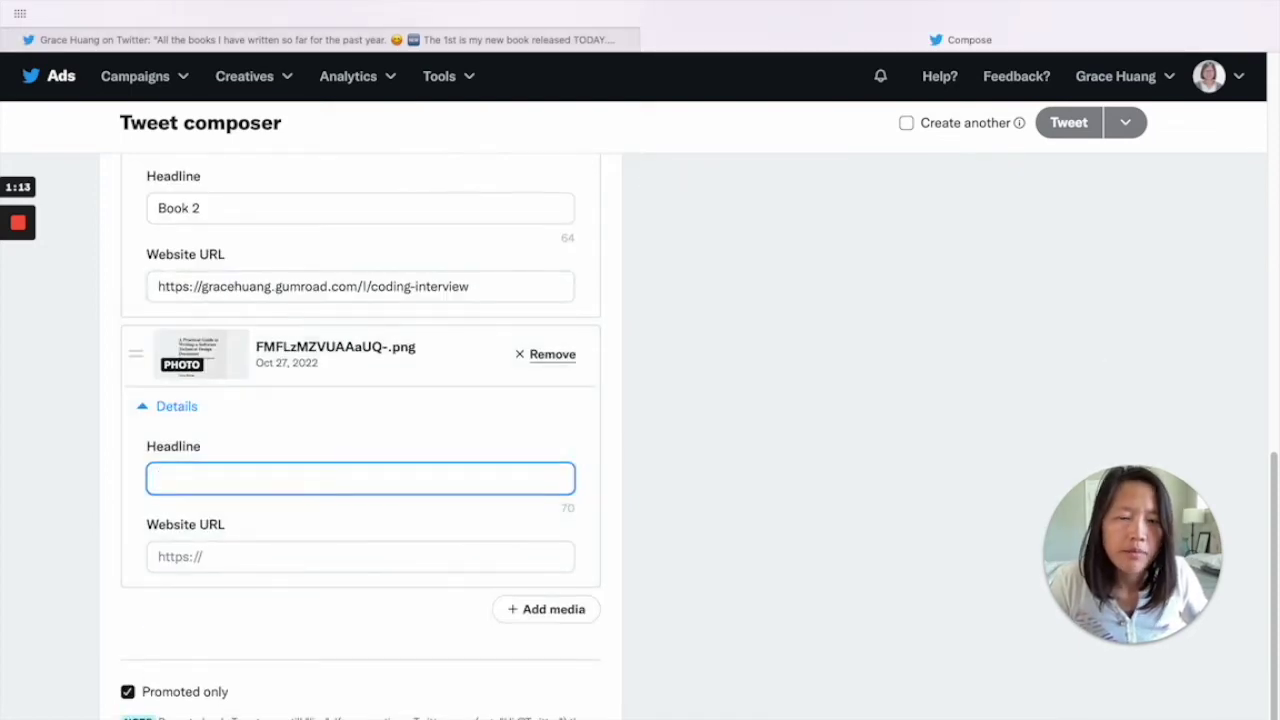
key("super+Tab")
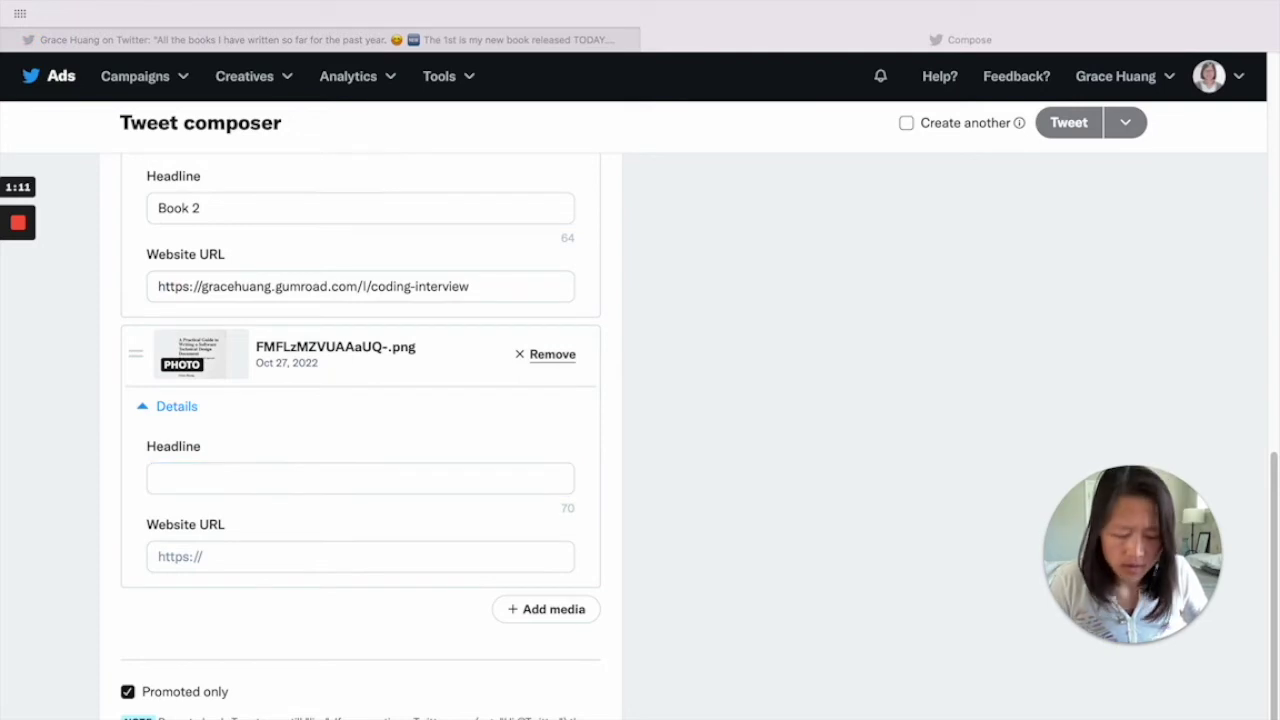
key("super+Tab")
left_click(263, 551)
type("https://gracehuang.gumroad.com/l/codereviews")
left_click(221, 482)
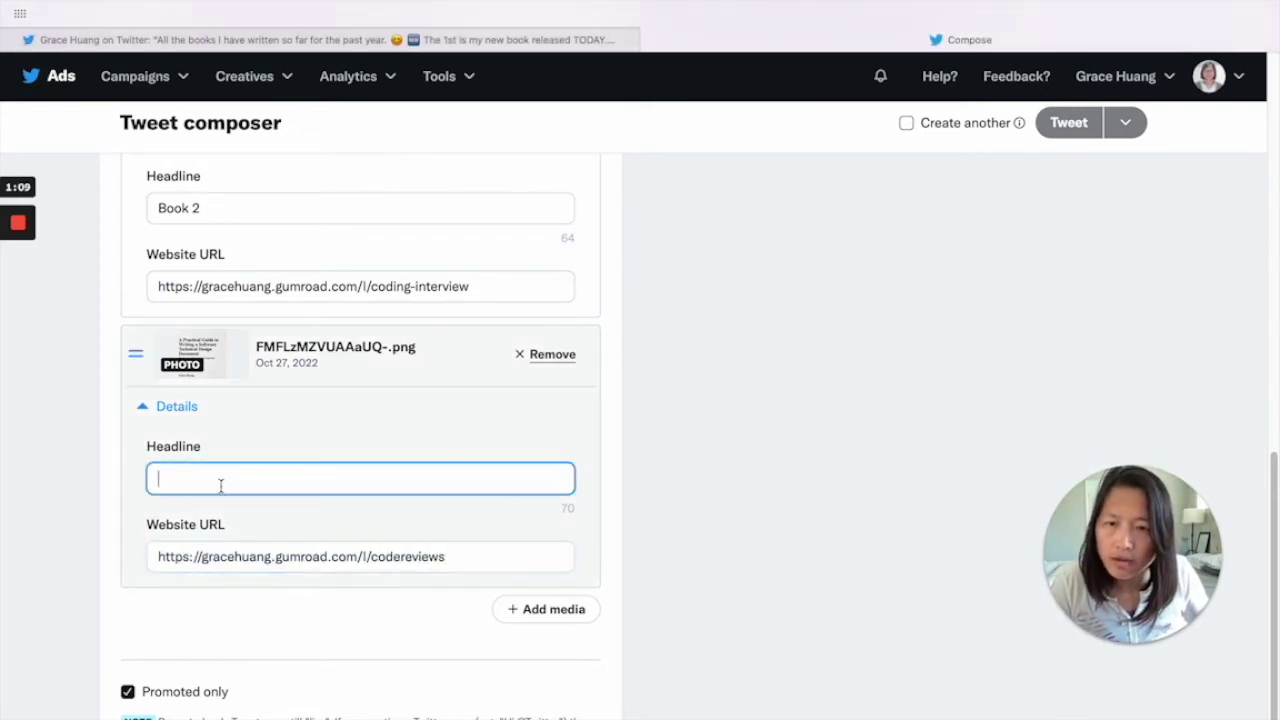
type("Book ")
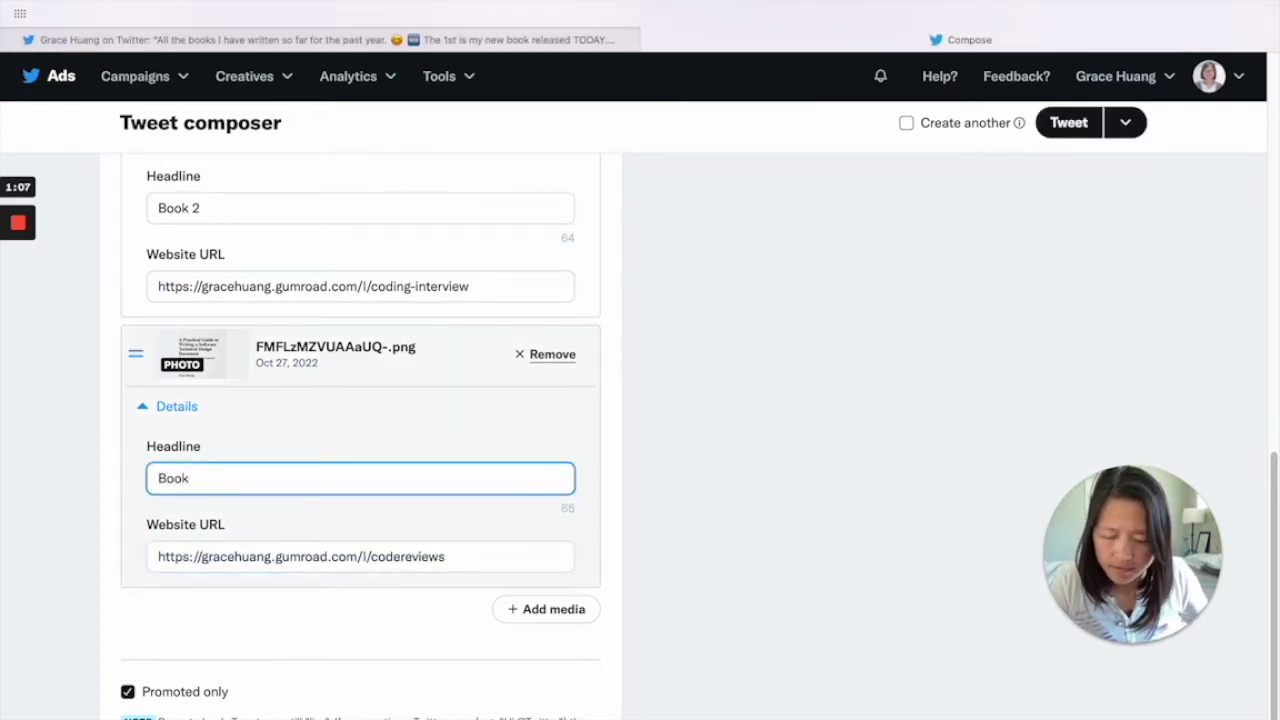
type("3")
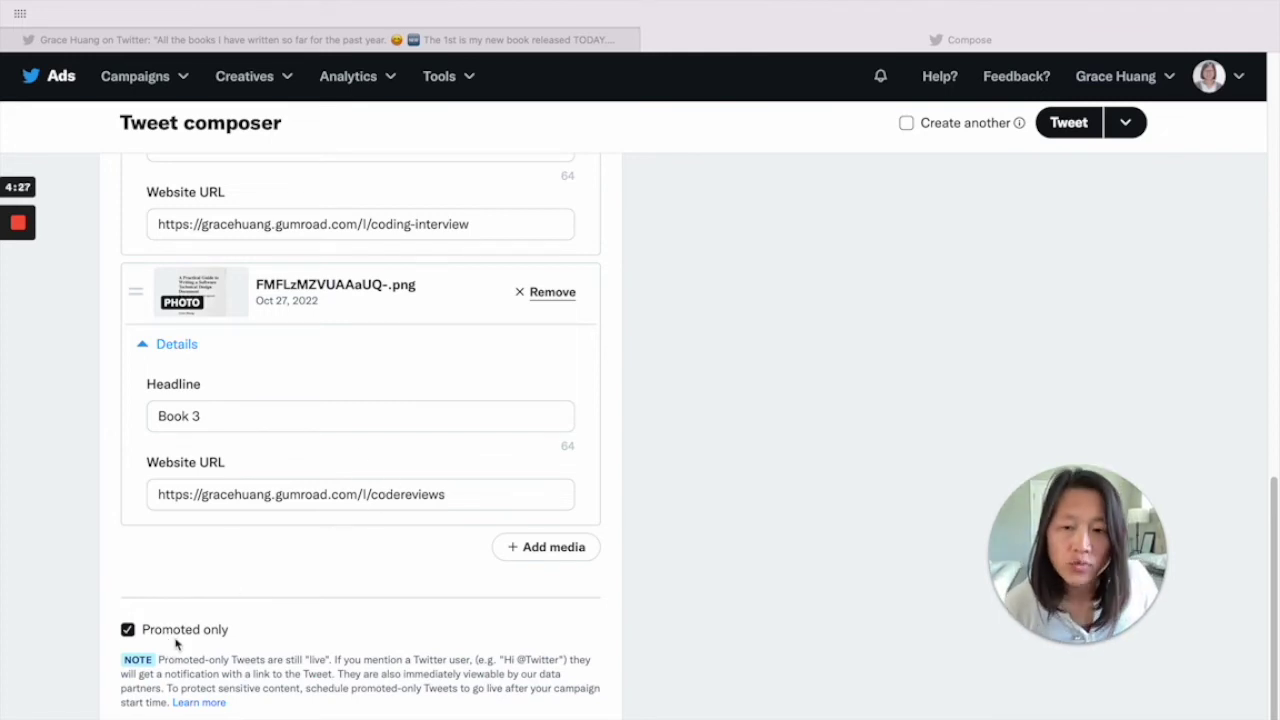
left_click(127, 630)
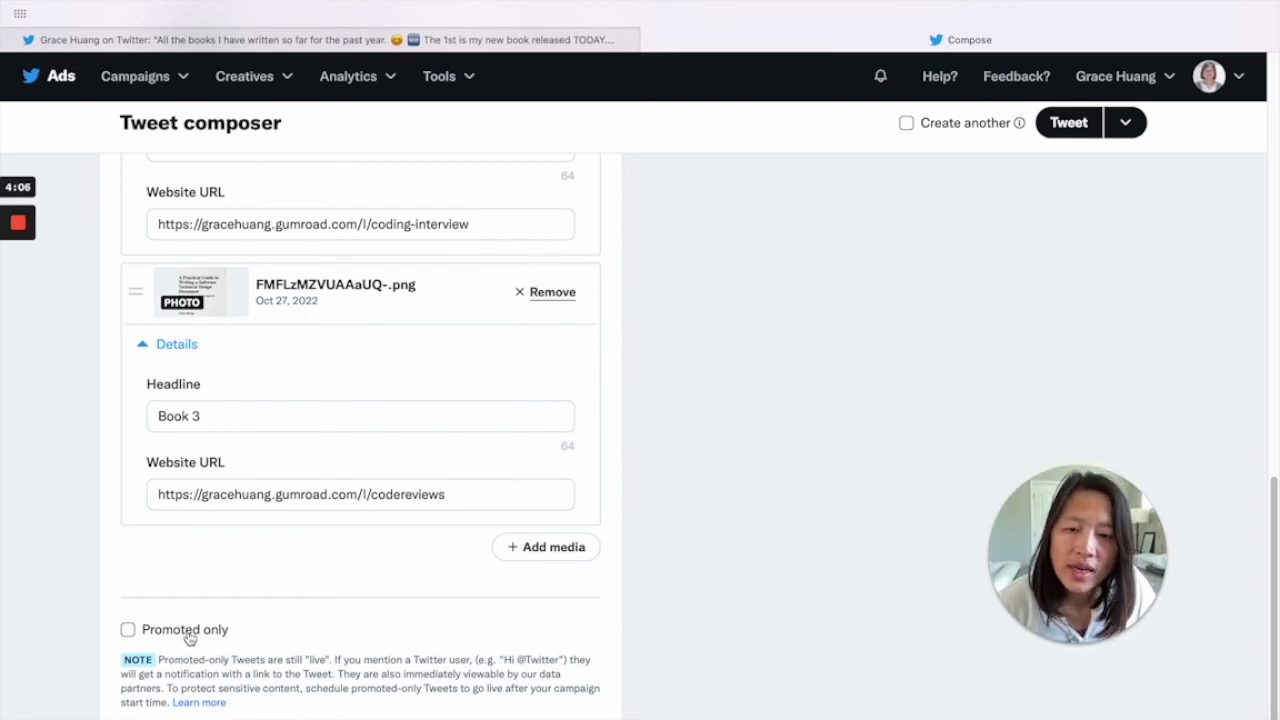
Publish the 'Here are my books!' carousel as a regular tweet.
scroll(766, 518, "up", 10)
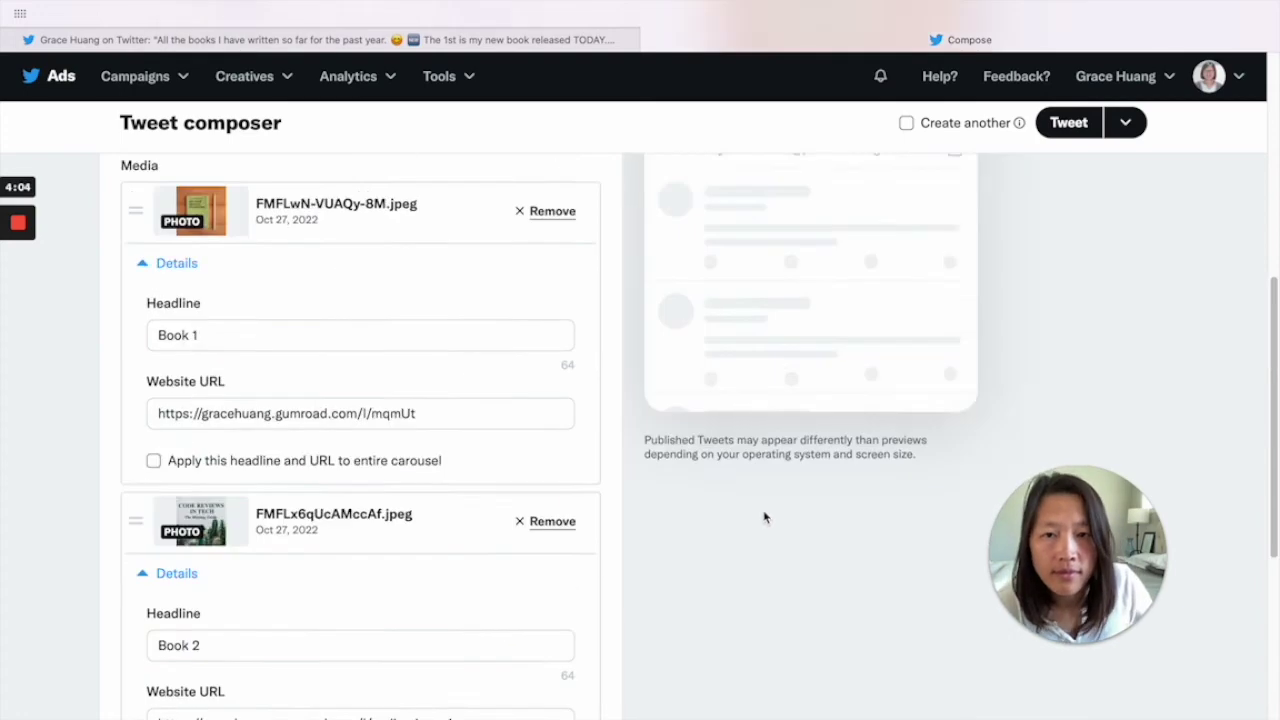
scroll(763, 515, "up", 3)
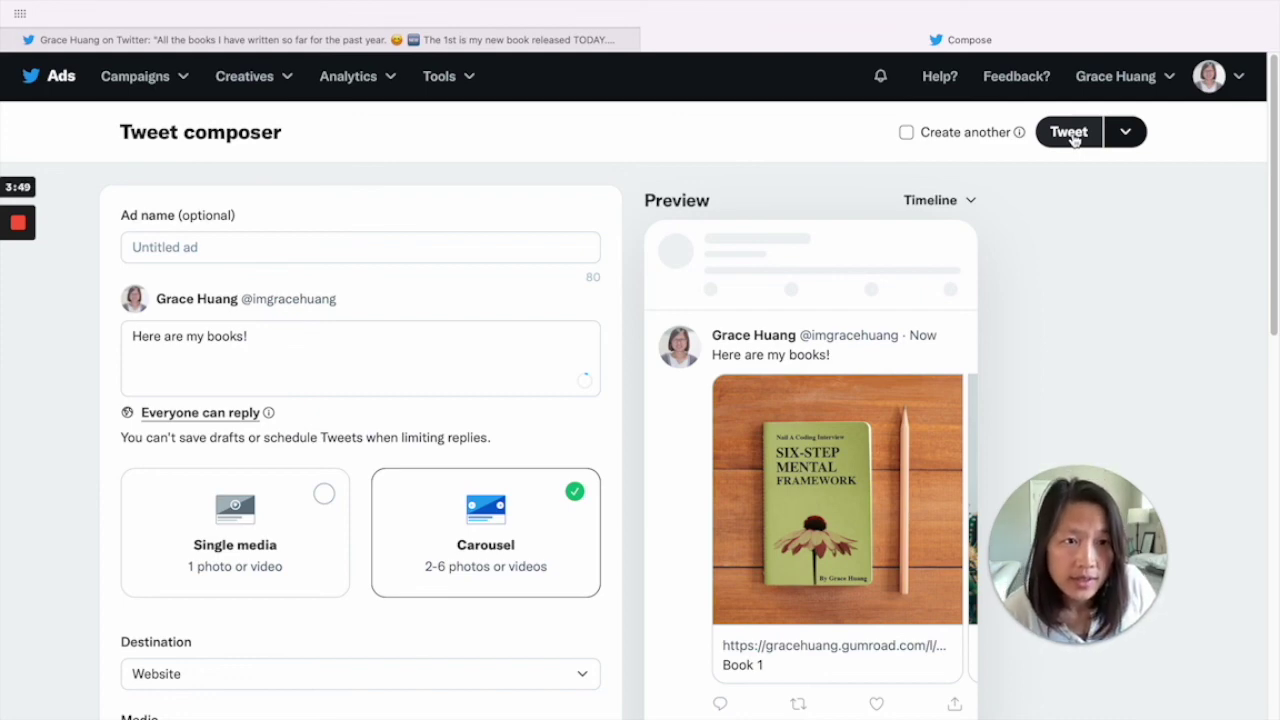
left_click(1073, 139)
Open the newly published carousel tweet in a new Twitter tab.
left_click(1080, 110)
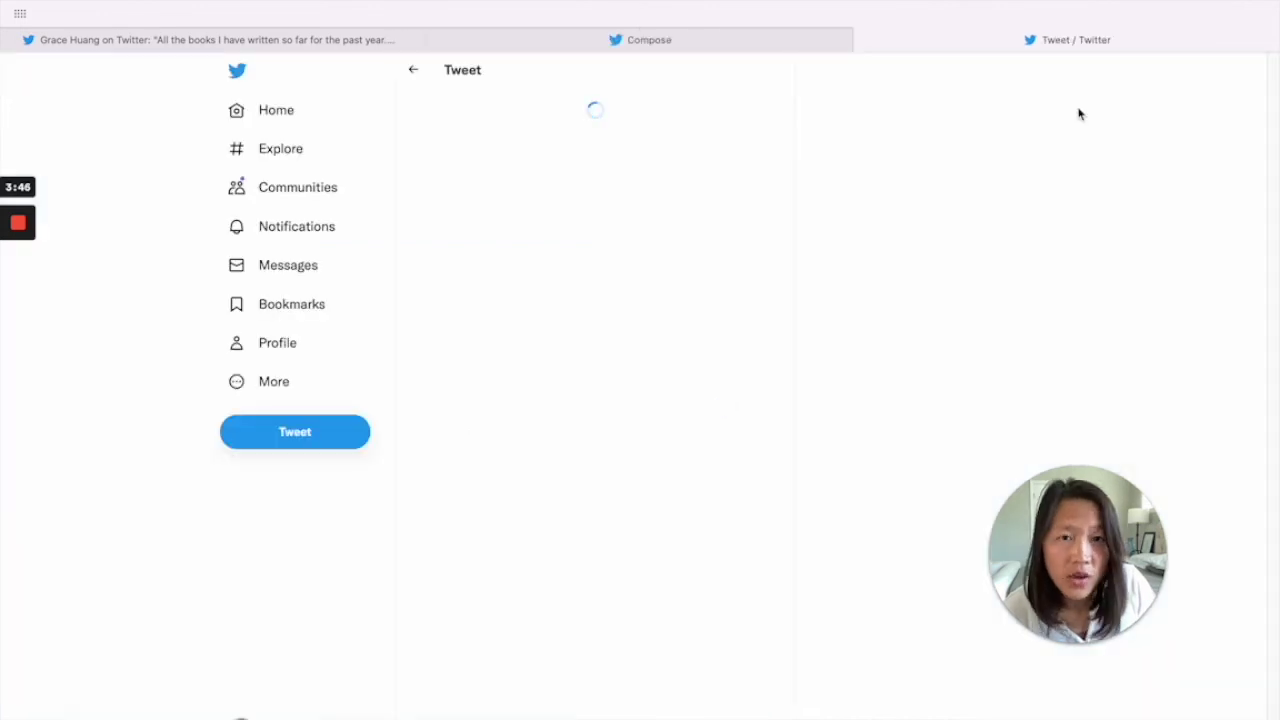